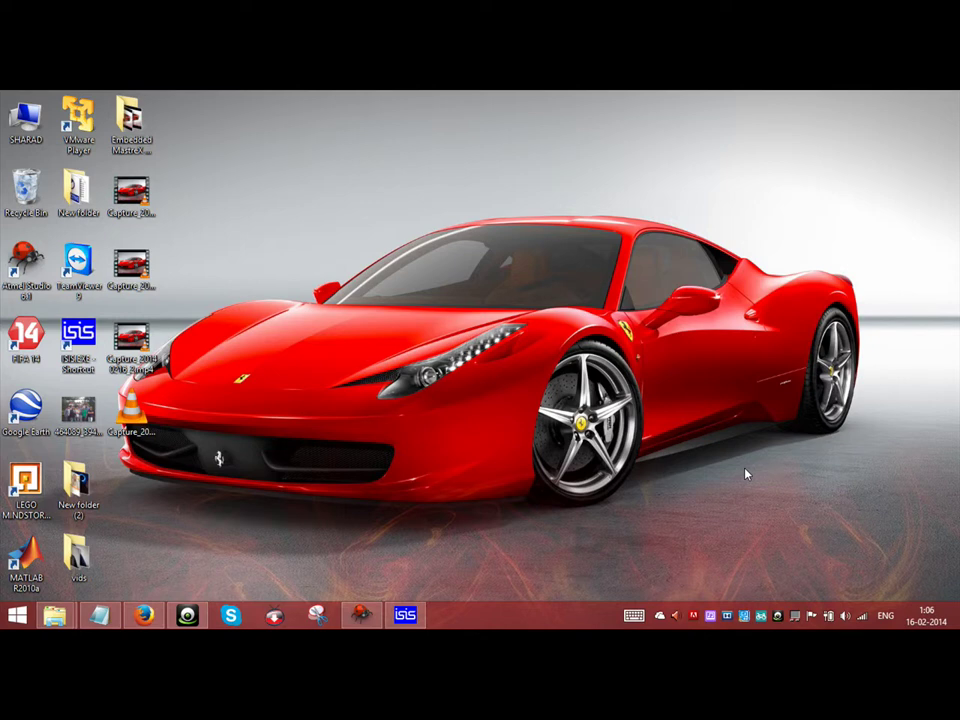
Restore the ISIS Professional window from the Windows taskbar
click(417, 616)
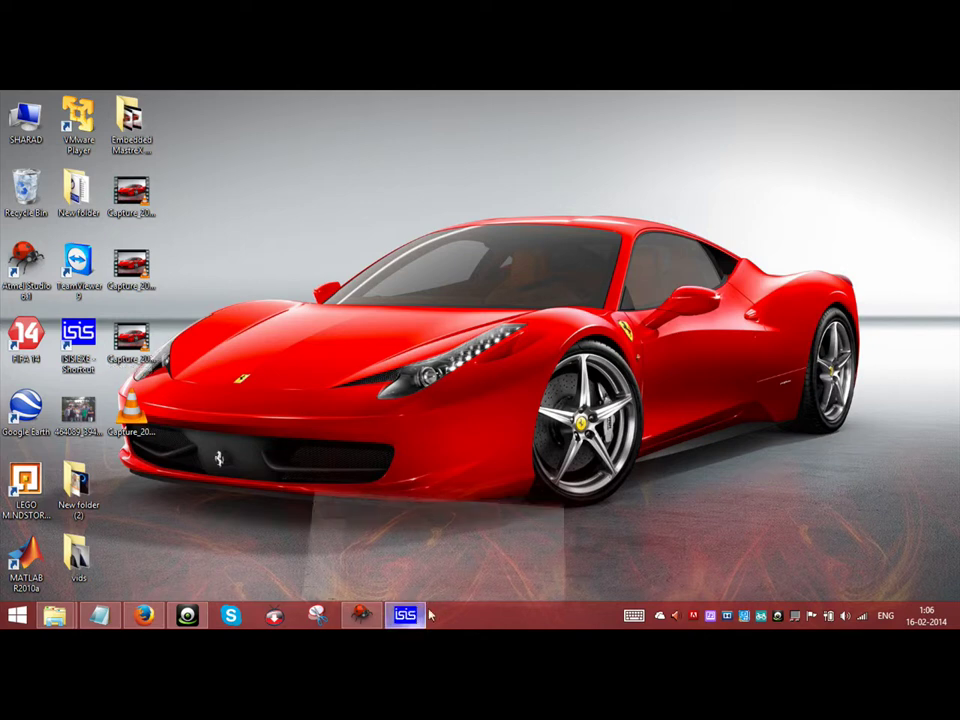
Pick ATMEGA32, L293D and the bipolar stepper motor from the device search results
text(p)
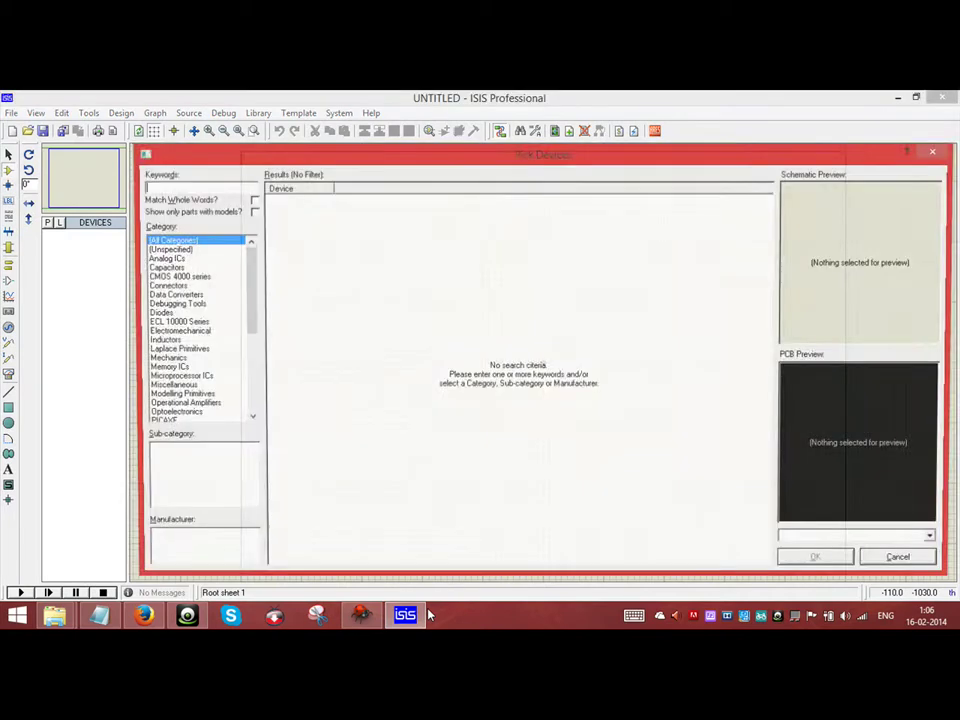
text(atmega32)
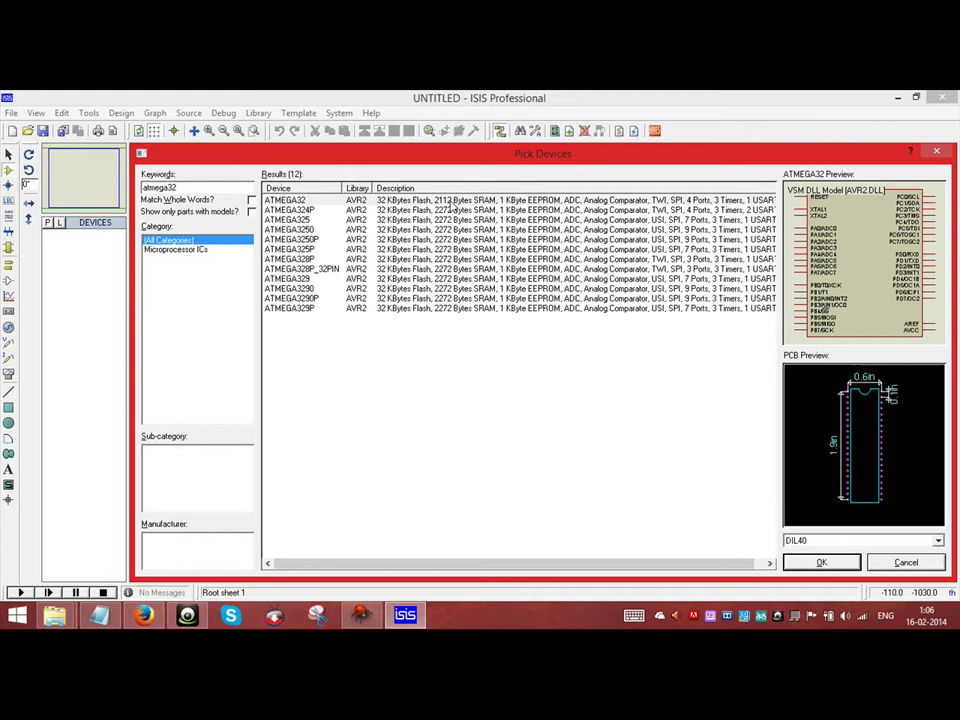
double_click(446, 202)
double_click(168, 187)
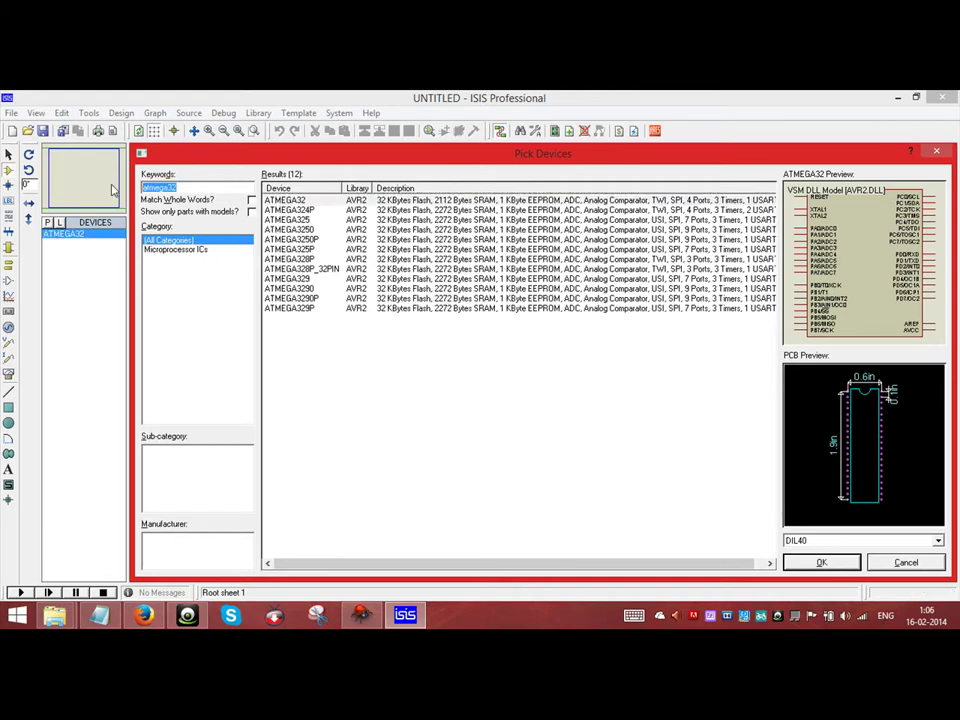
key(BackSpace)
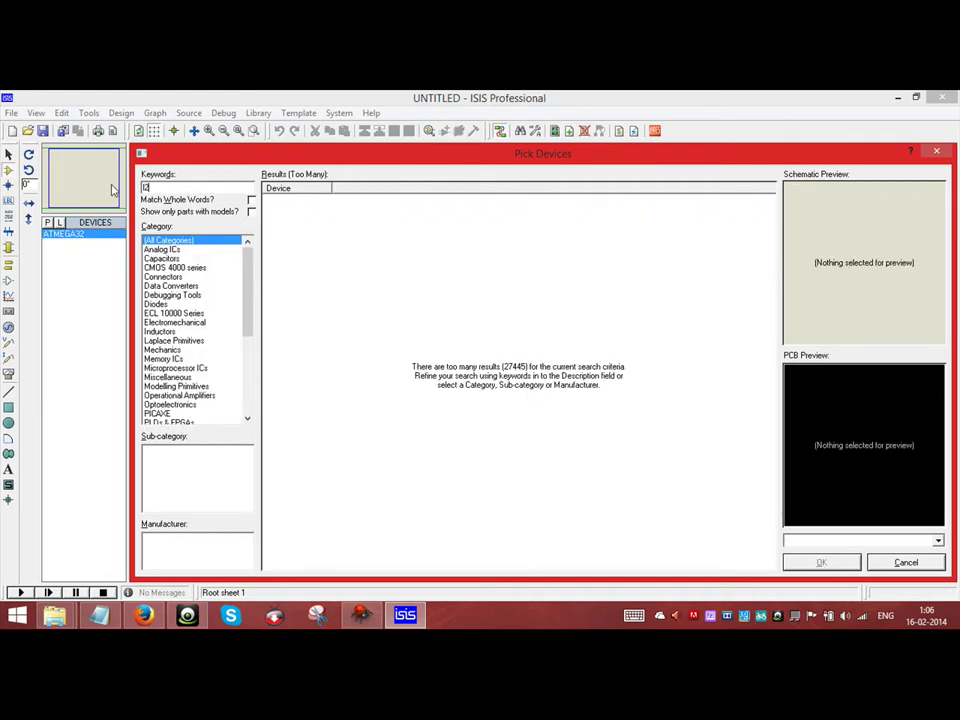
text(93)
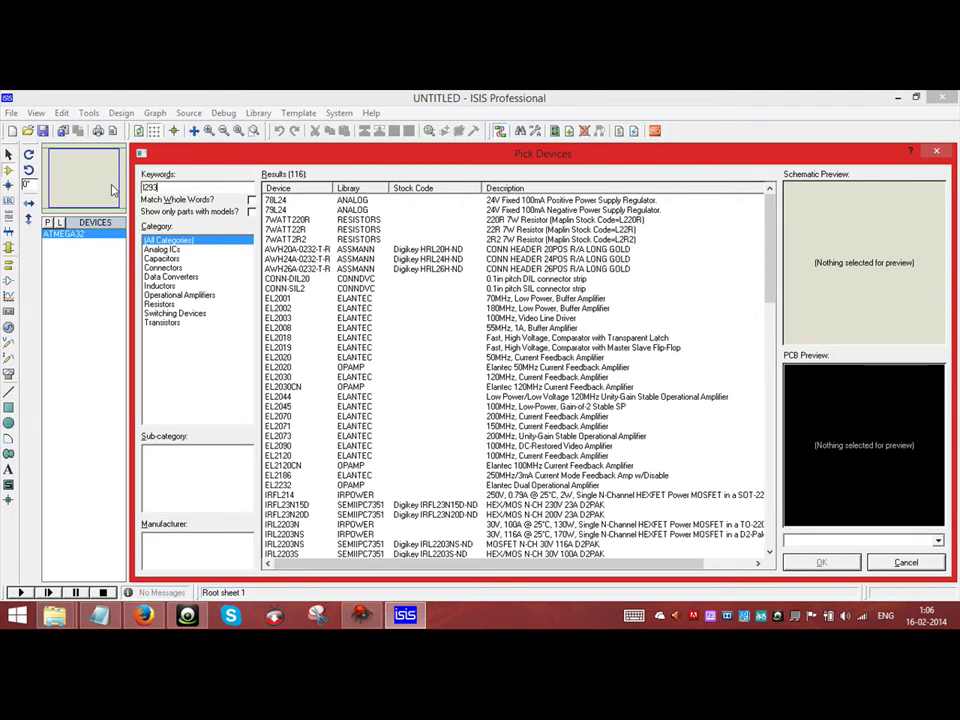
text(d)
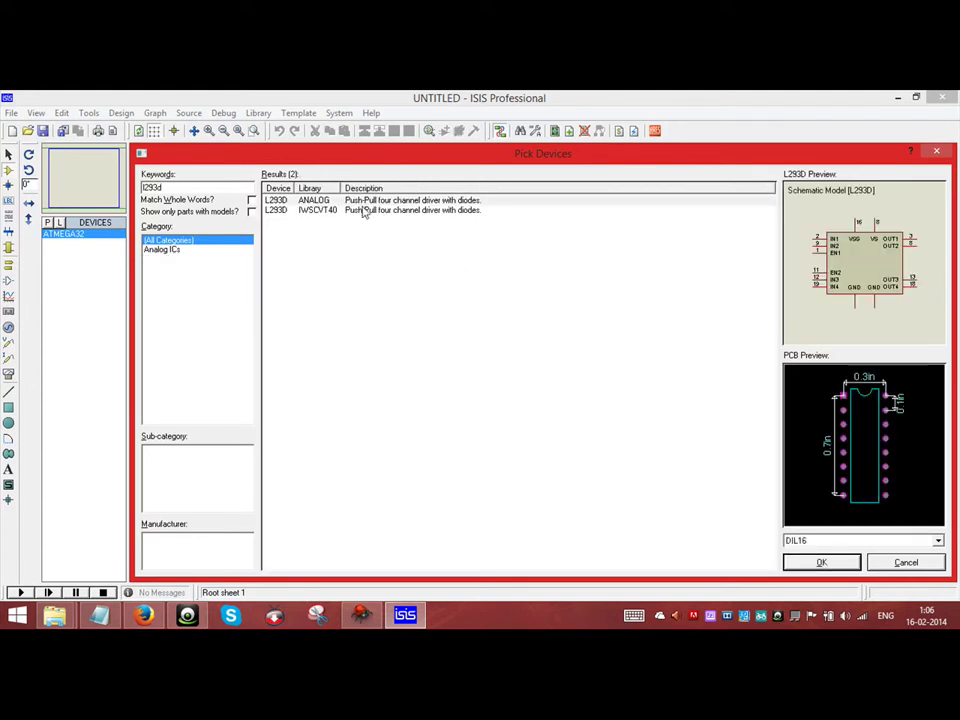
double_click(311, 201)
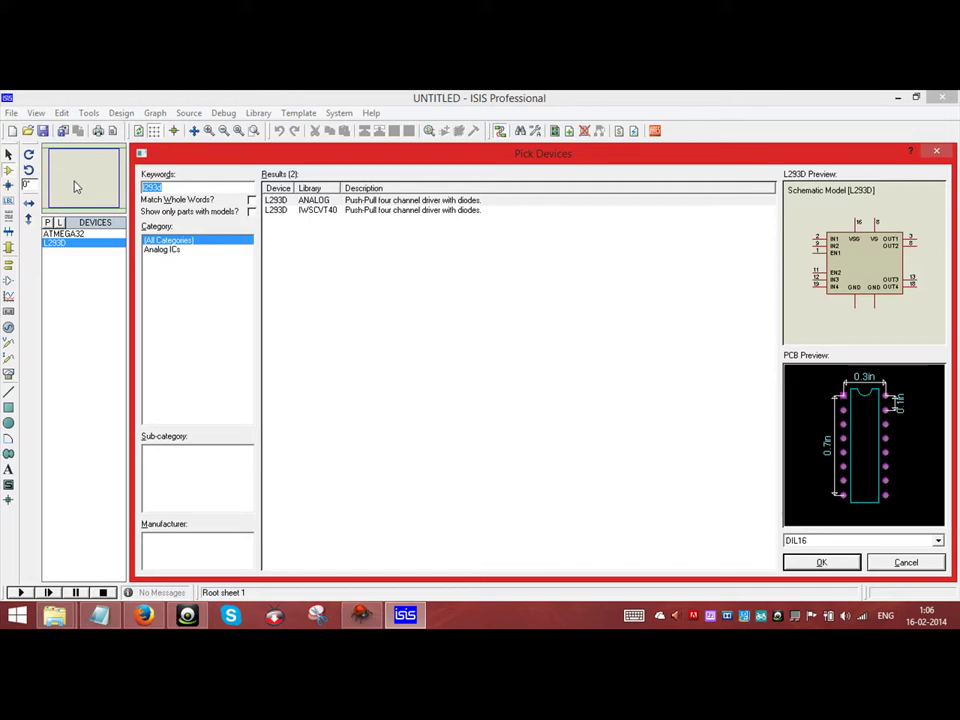
text(bipolar ste)
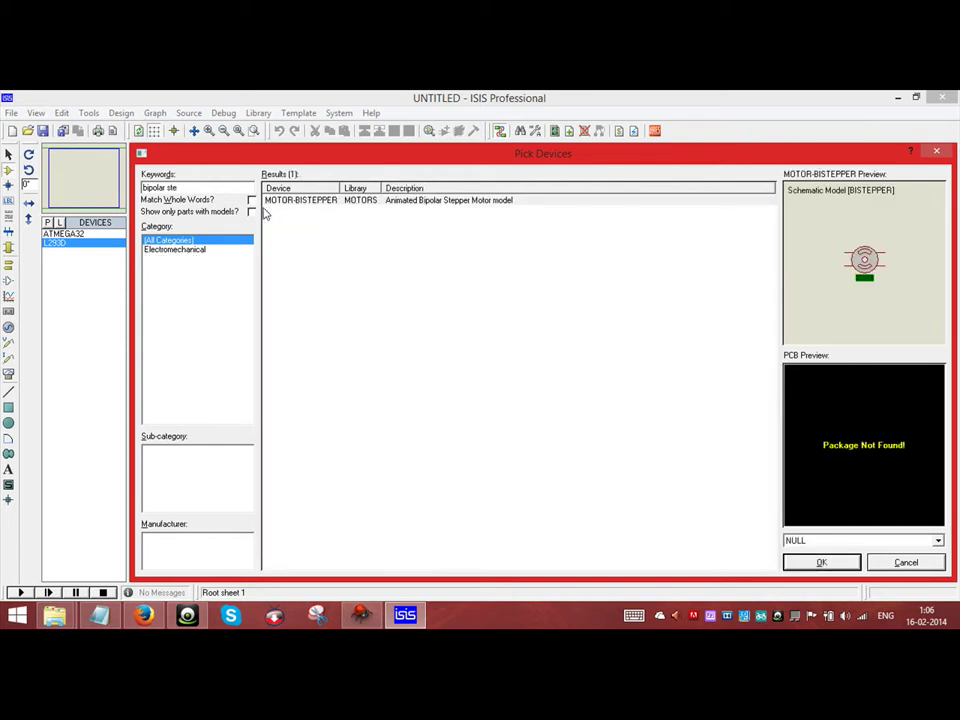
double_click(276, 201)
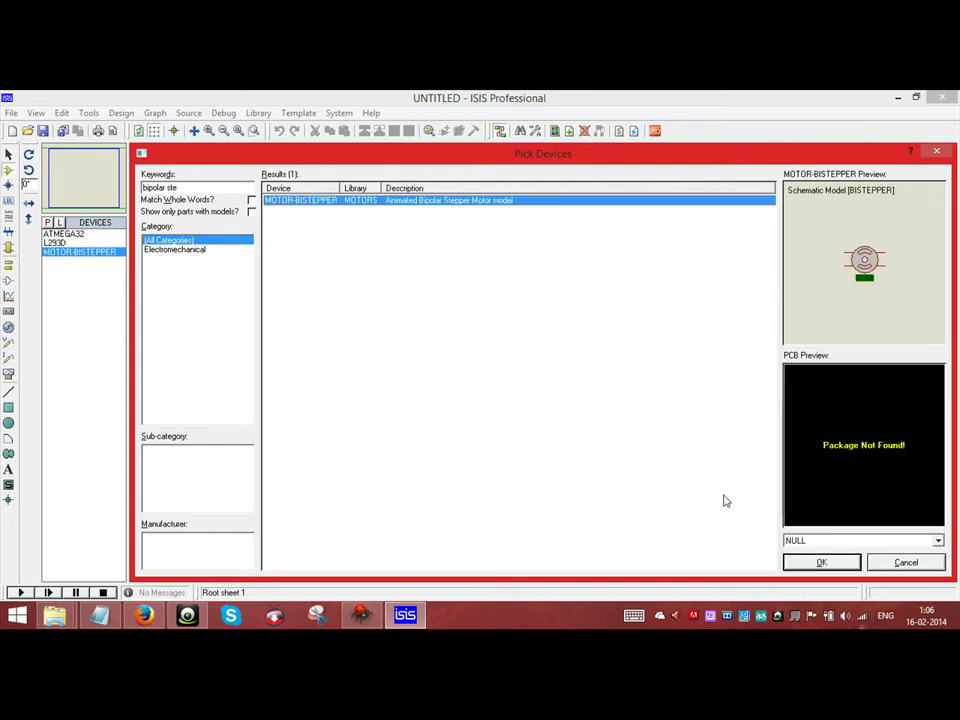
Place the ATMEGA32 chip in the centre of the sheet
click(820, 563)
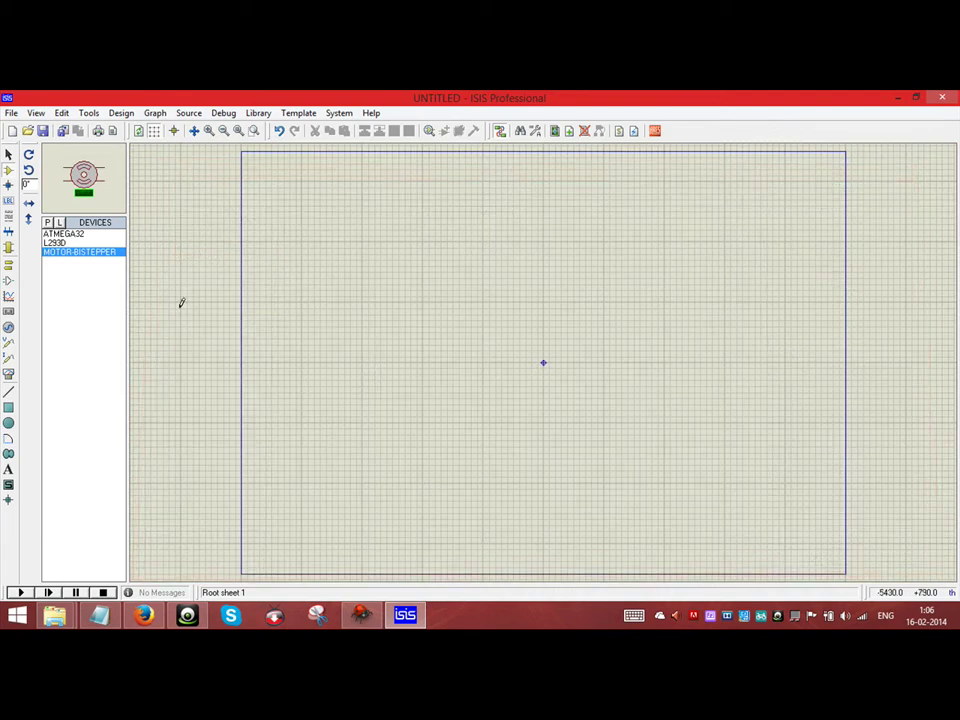
click(60, 233)
click(520, 350)
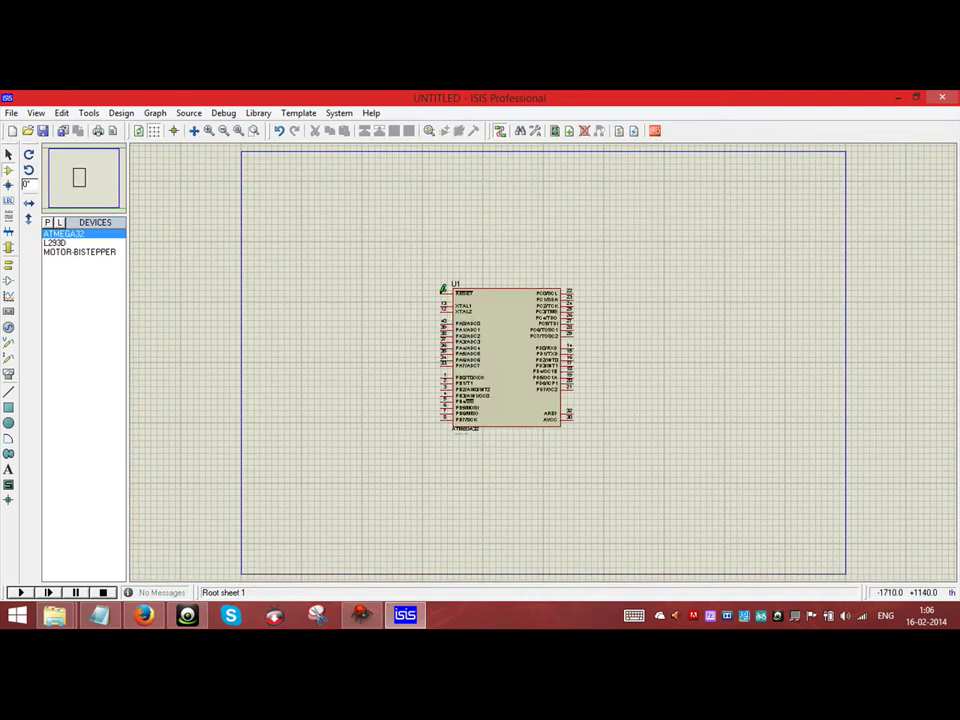
Place a POWER terminal above U1 and wire it to RESET pin 9
click(8, 263)
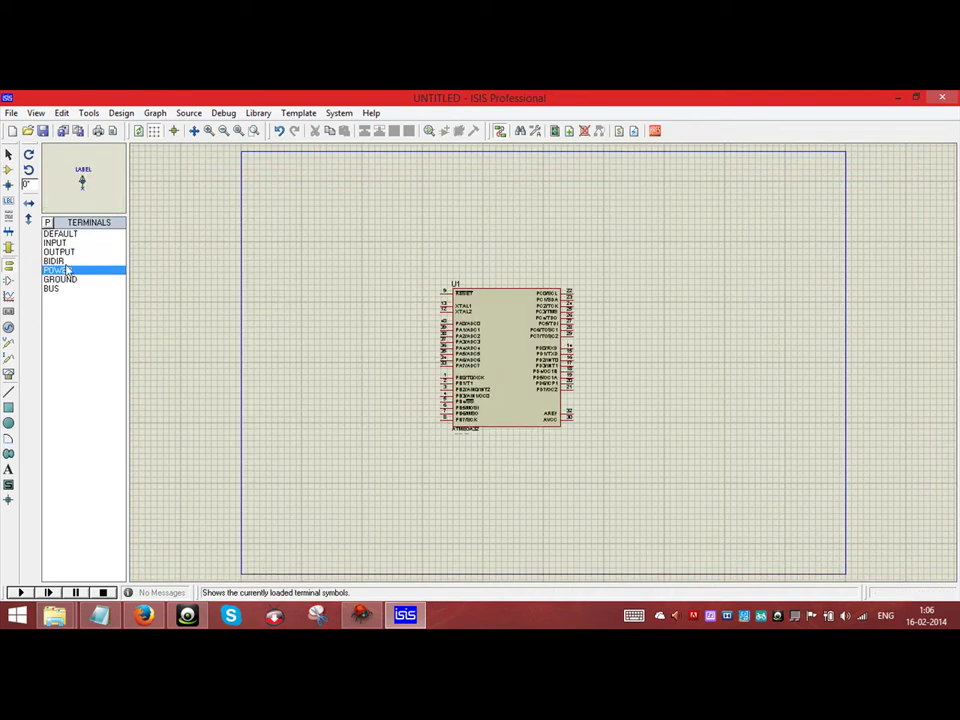
click(430, 276)
scroll(738, 450, up, 3)
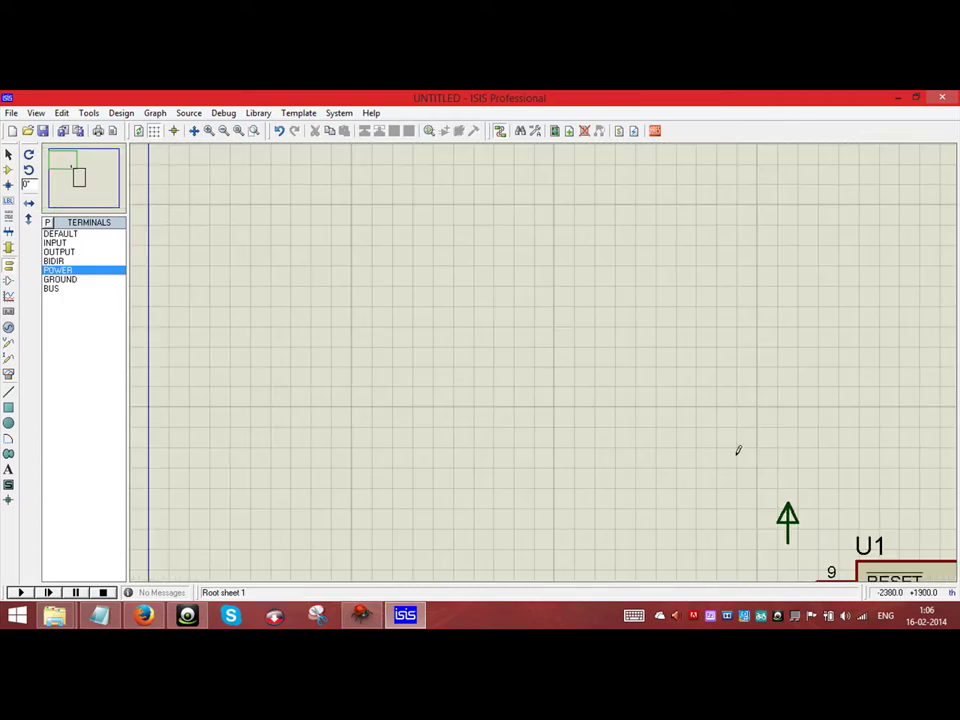
scroll(738, 450, down, 1)
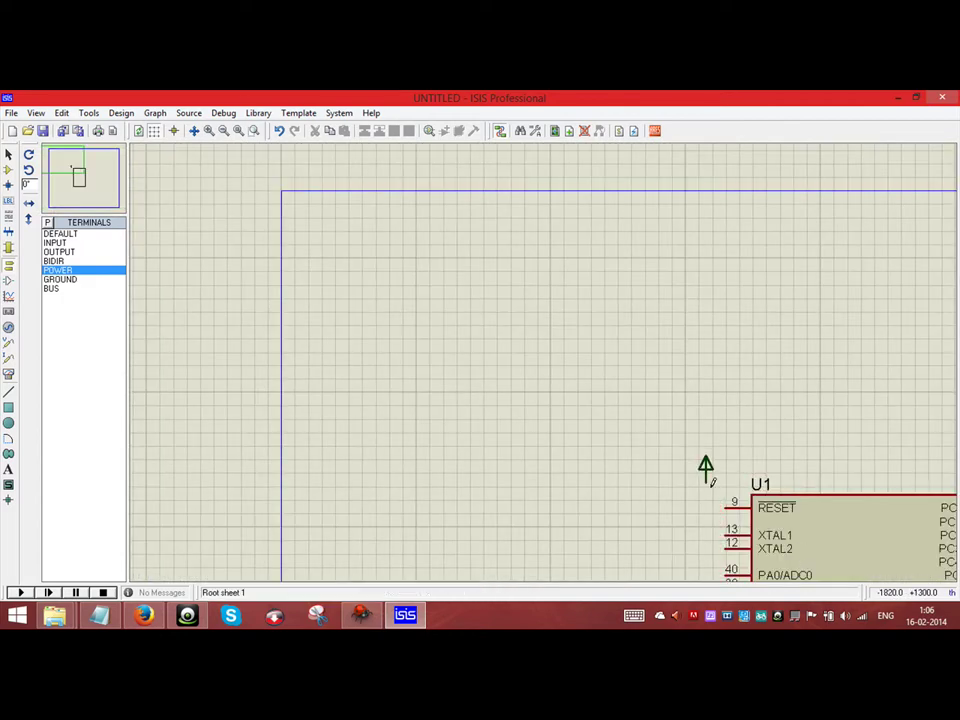
click(706, 477)
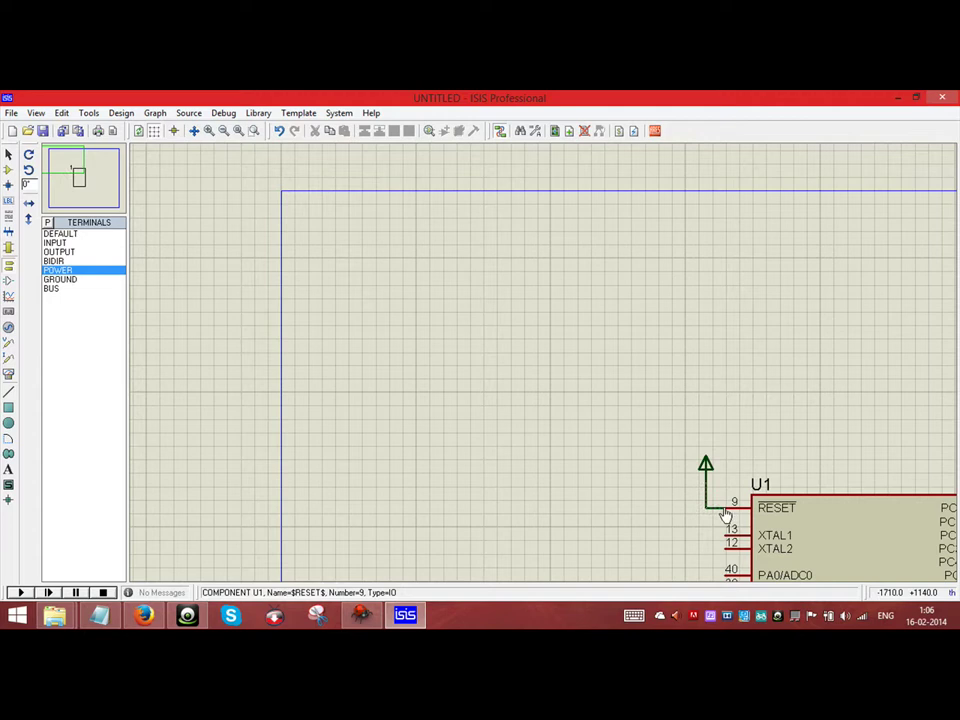
scroll(726, 515, down, 1)
scroll(724, 489, up, 1)
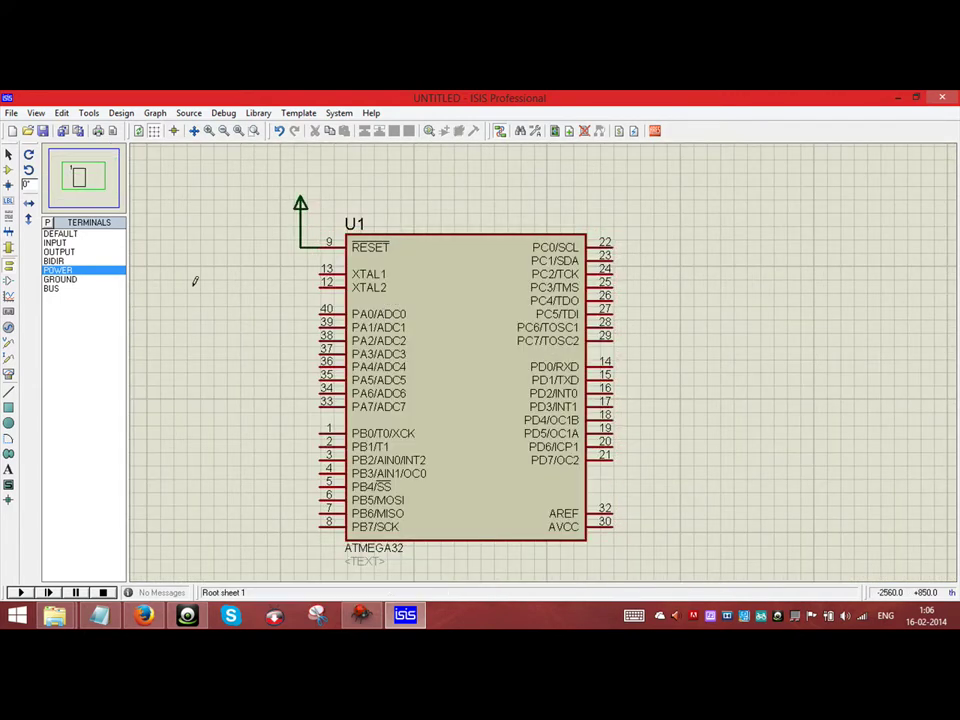
Check the PORTC=0x04 line in the stepper source code
click(362, 615)
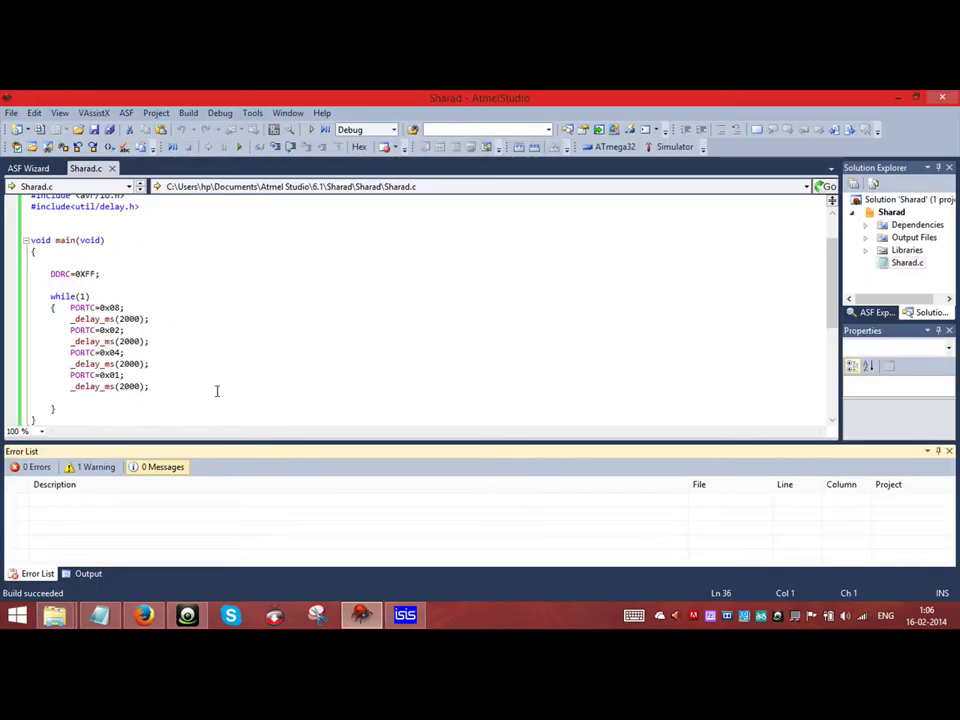
double_click(72, 352)
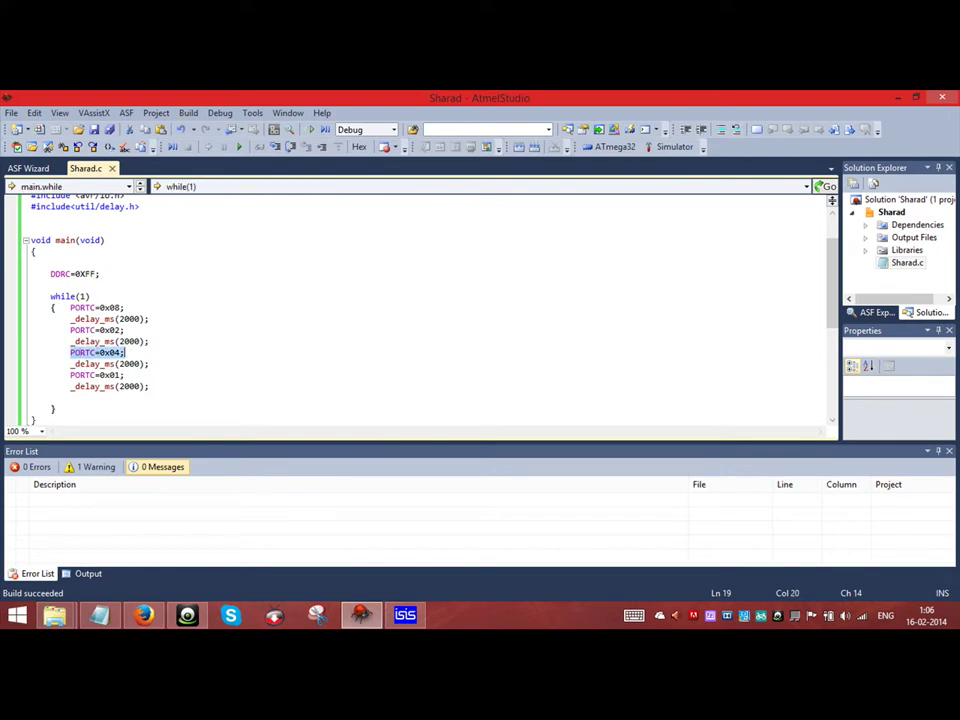
click(404, 615)
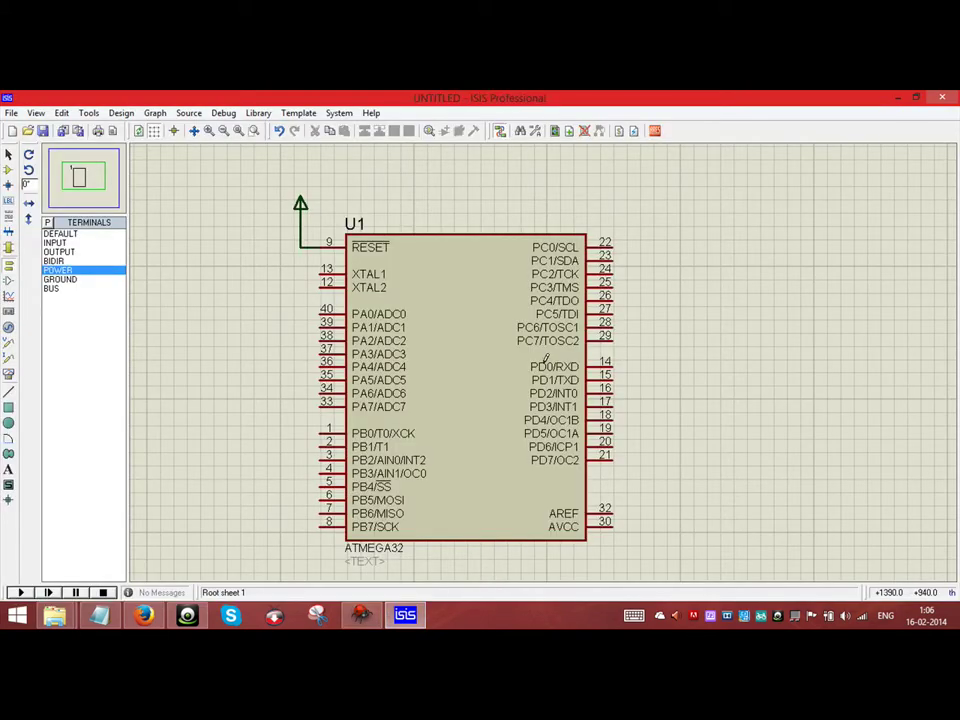
Place the L293D driver beside the ATMEGA32
scroll(489, 407, up, 1)
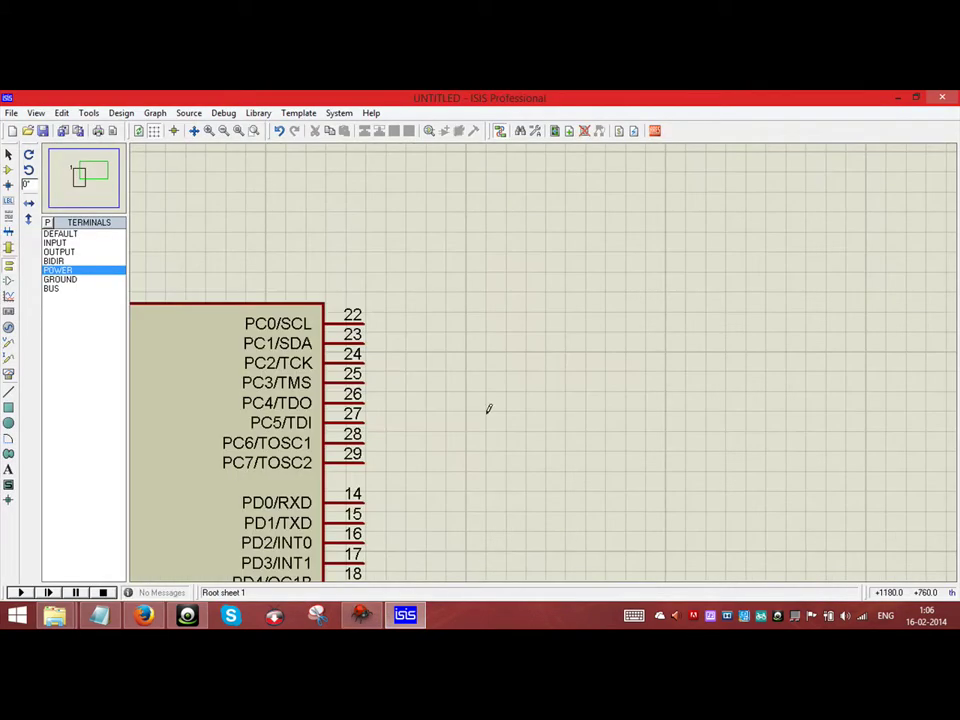
click(7, 250)
click(8, 170)
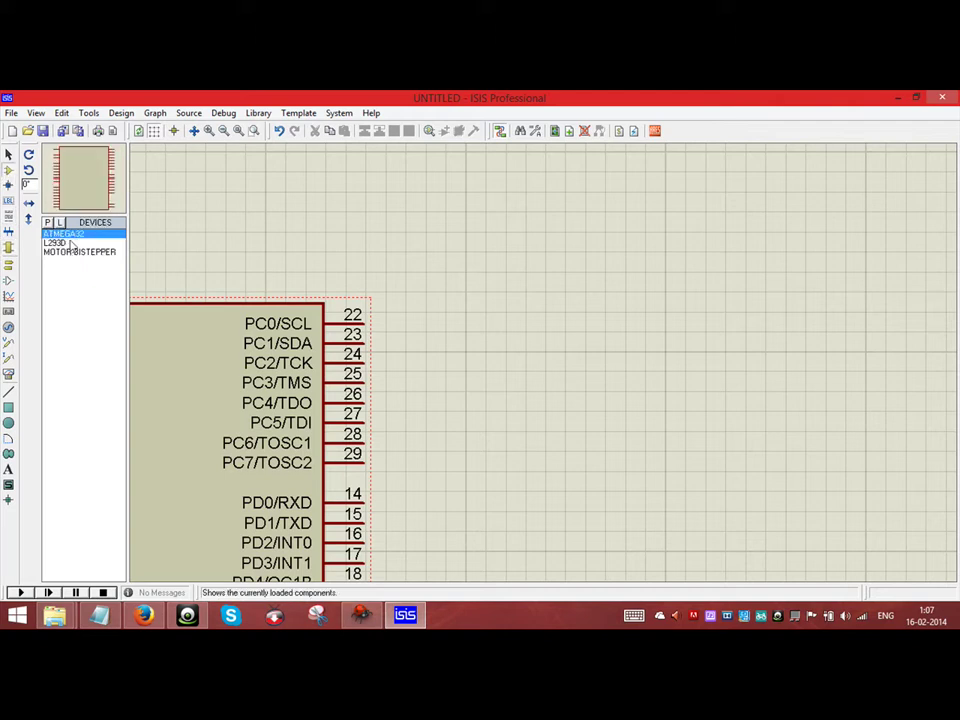
click(60, 242)
click(600, 393)
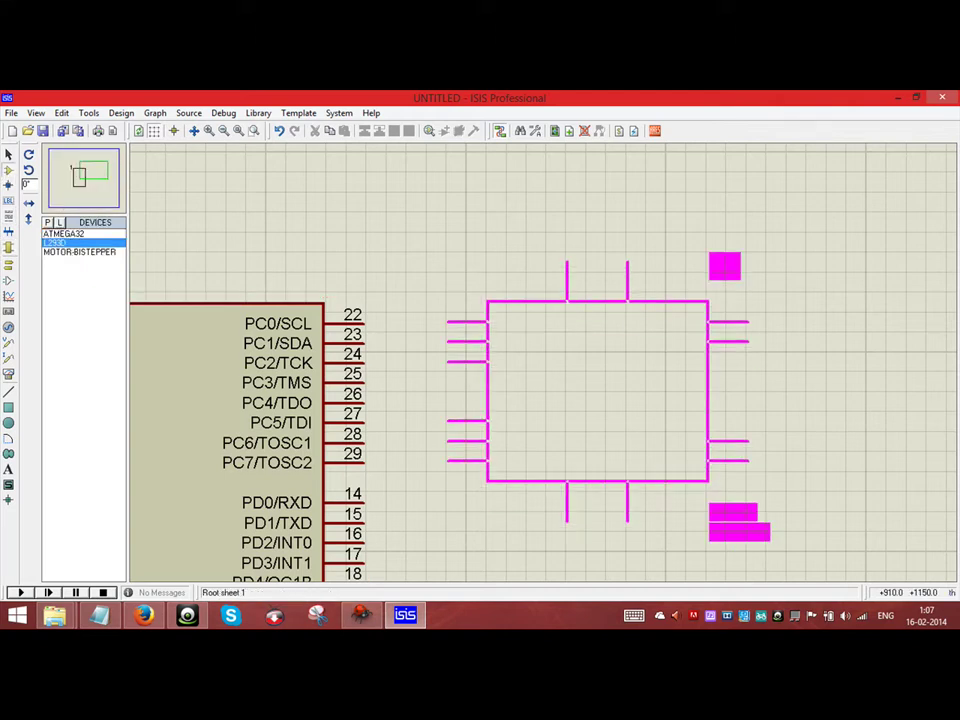
Wire PC0 to IN1 and PC1 to IN2, and join EN1 to EN2
click(593, 392)
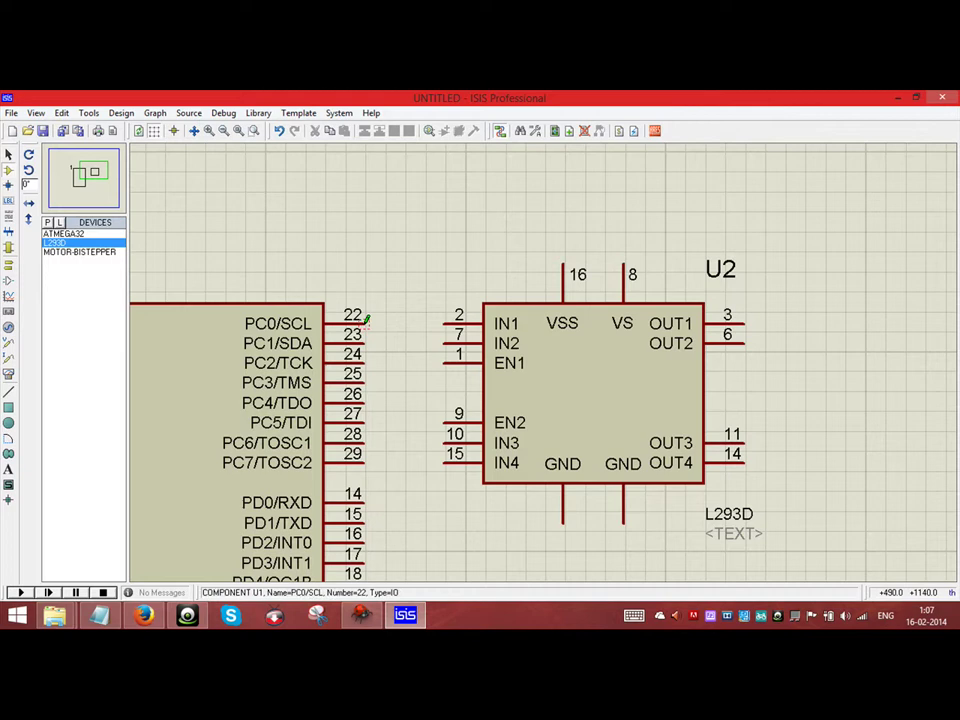
click(365, 323)
click(447, 322)
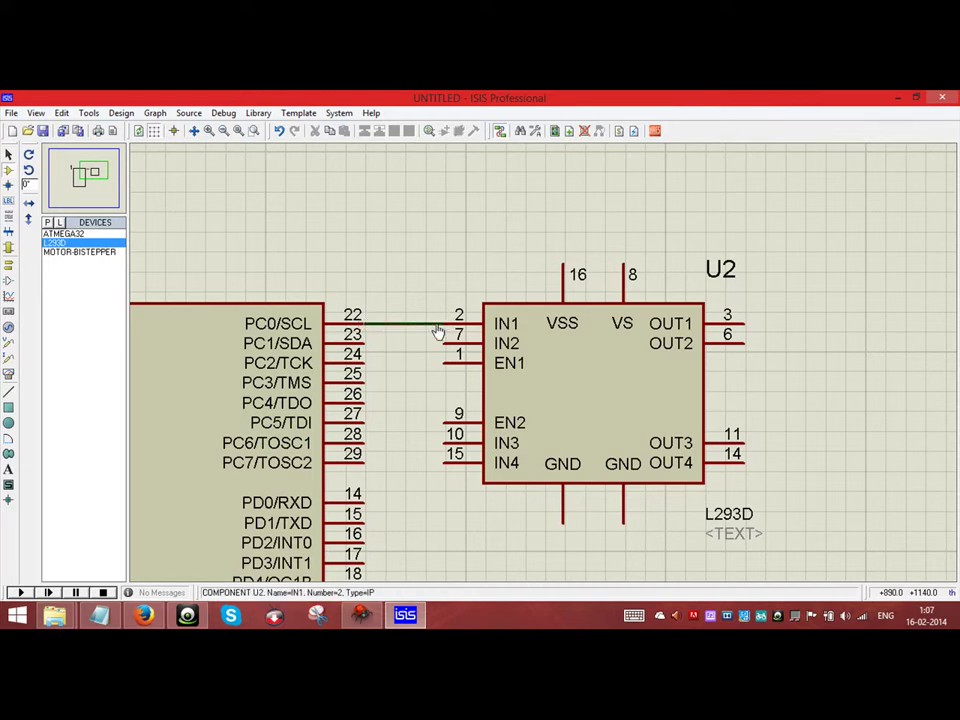
click(366, 341)
click(446, 342)
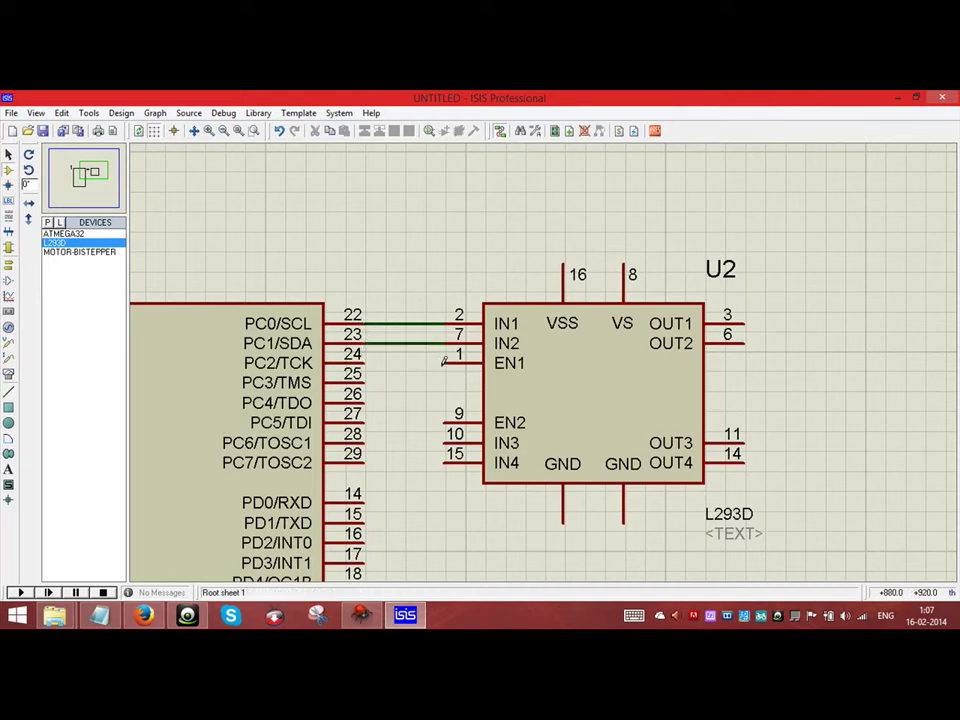
click(446, 362)
click(446, 422)
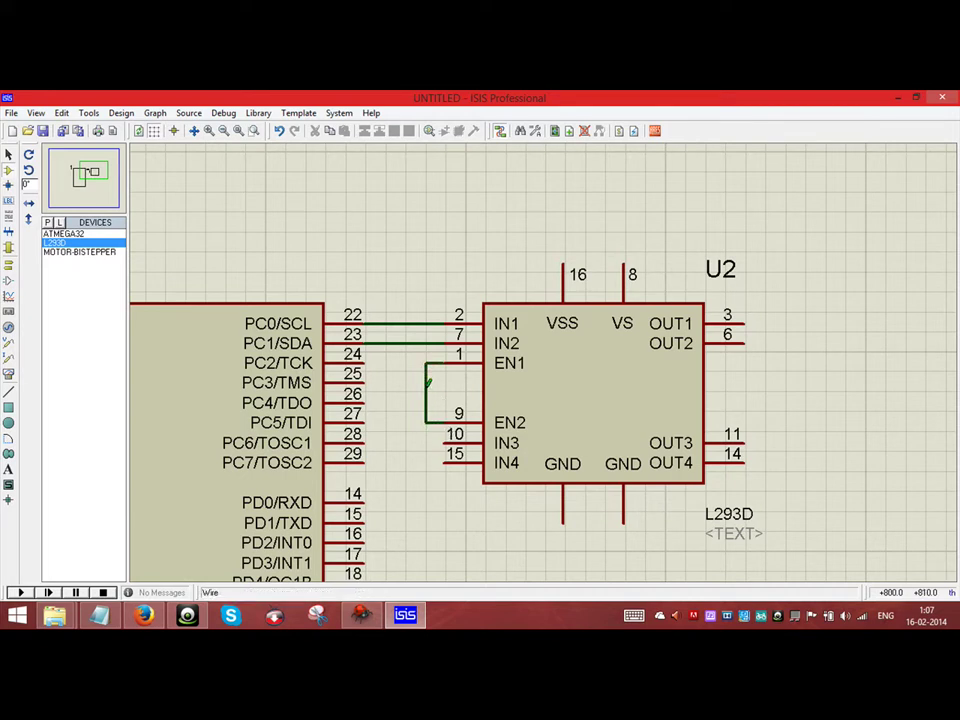
Add a power terminal feeding the joined EN1–EN2 wire
click(8, 265)
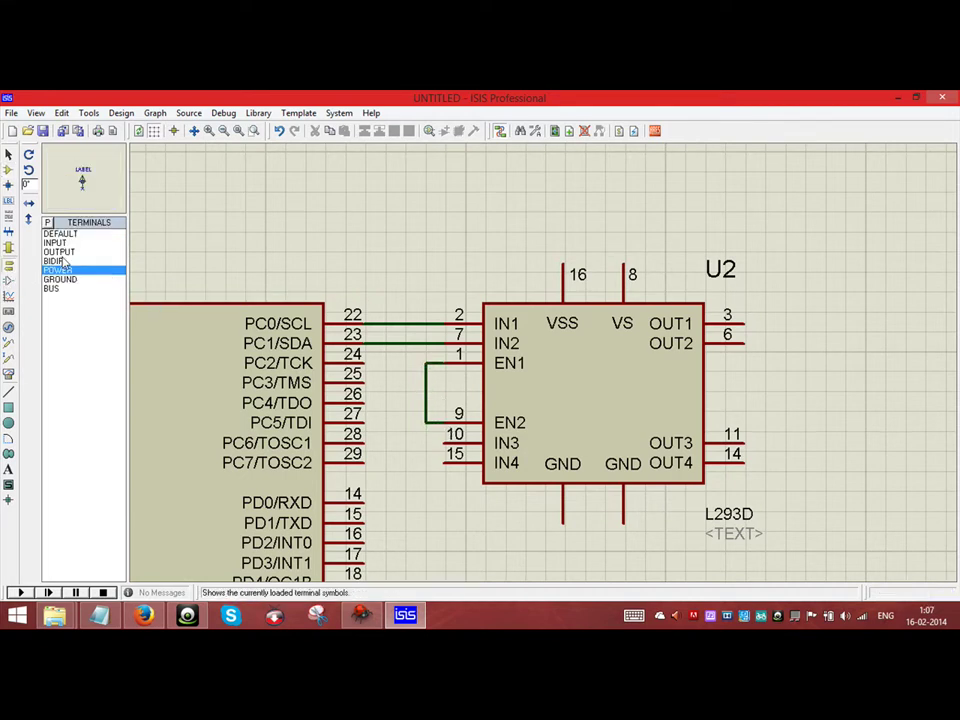
click(405, 245)
click(405, 250)
click(426, 390)
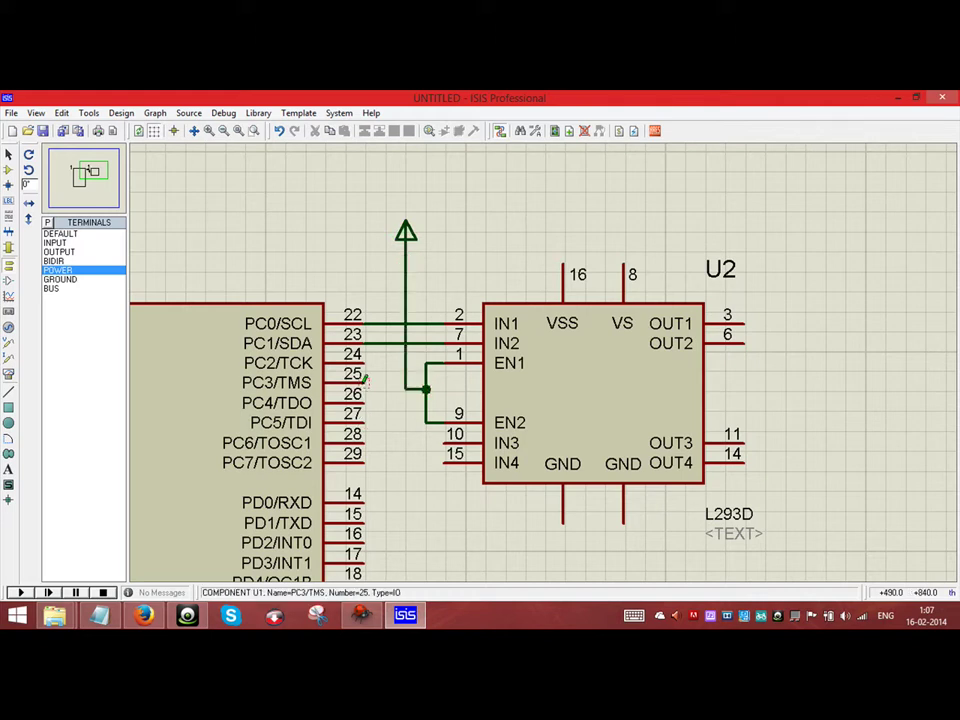
Wire PC2 to IN3 pin 10 and PC3 to IN4 pin 15
click(366, 356)
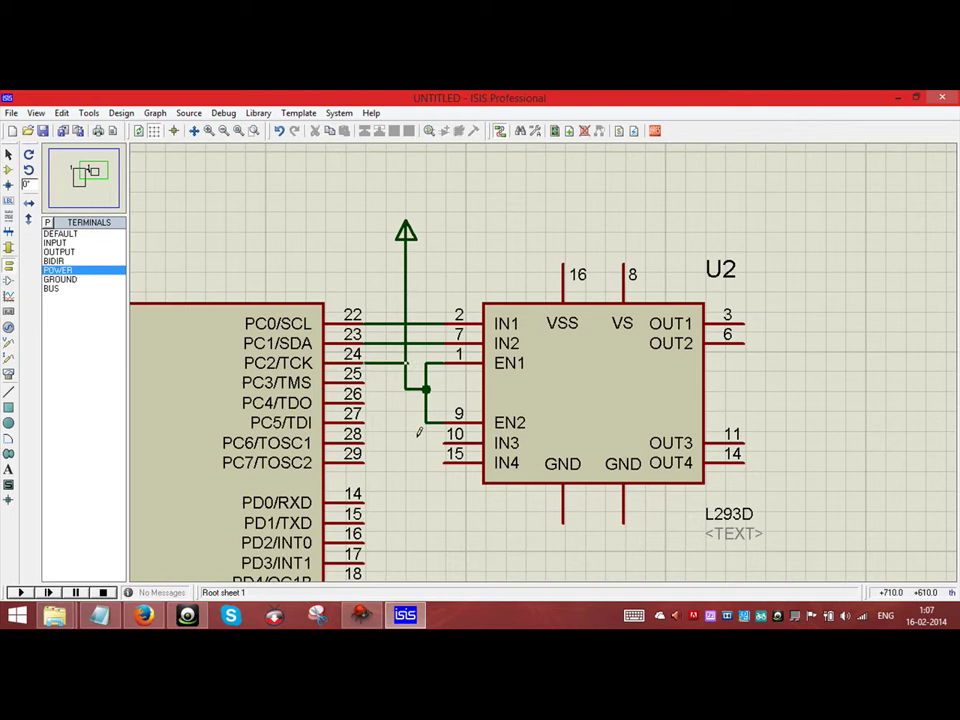
click(445, 443)
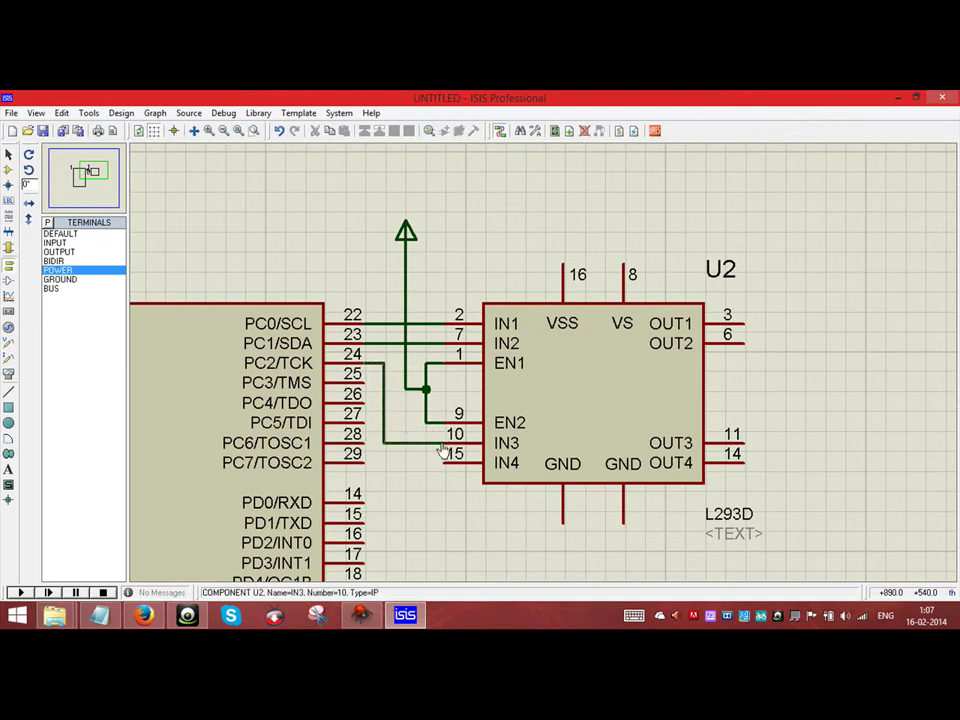
click(365, 376)
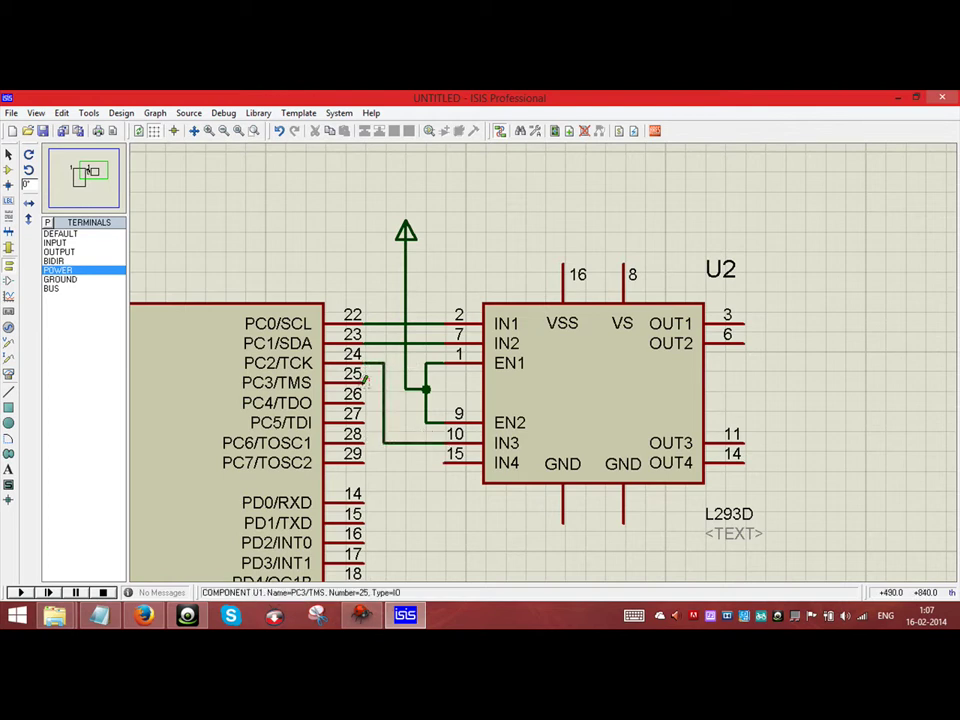
click(445, 462)
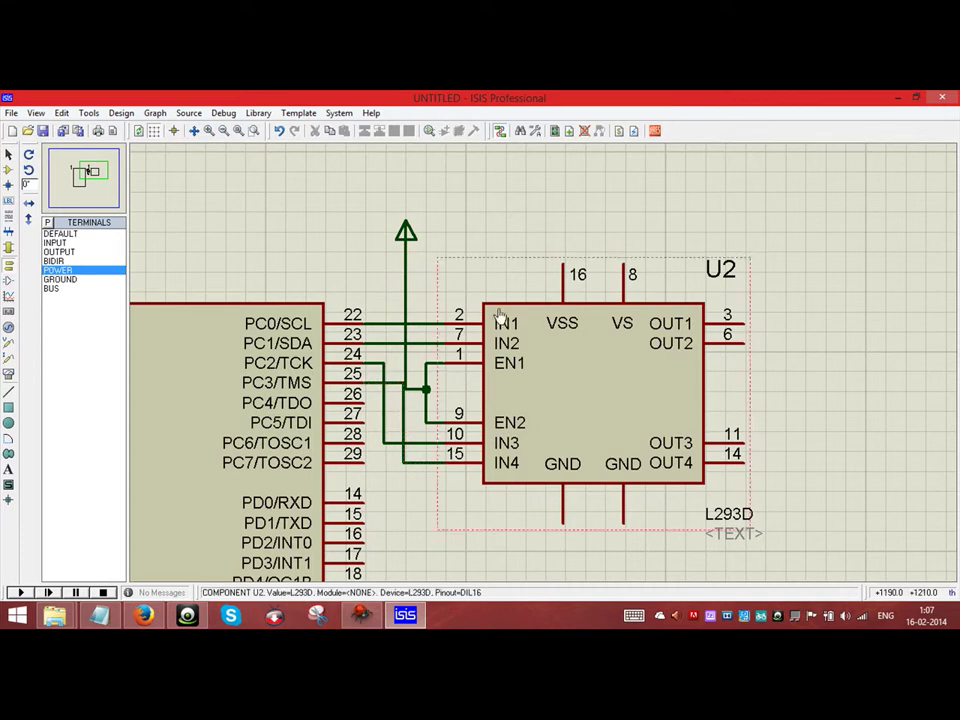
Join the L293D's two GND pins to a ground terminal
click(563, 520)
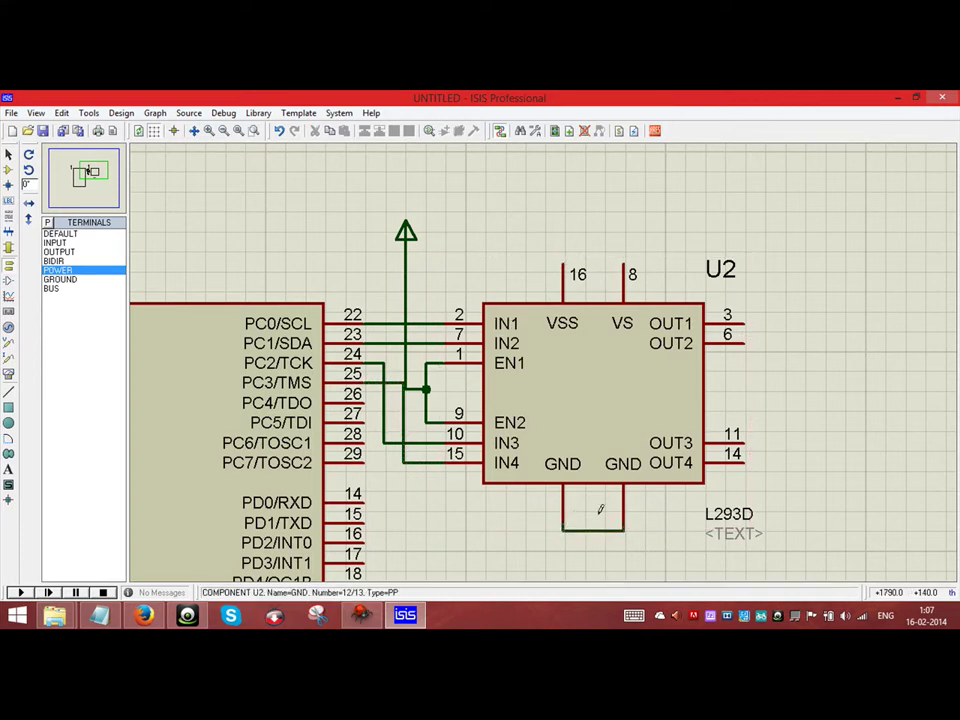
click(60, 279)
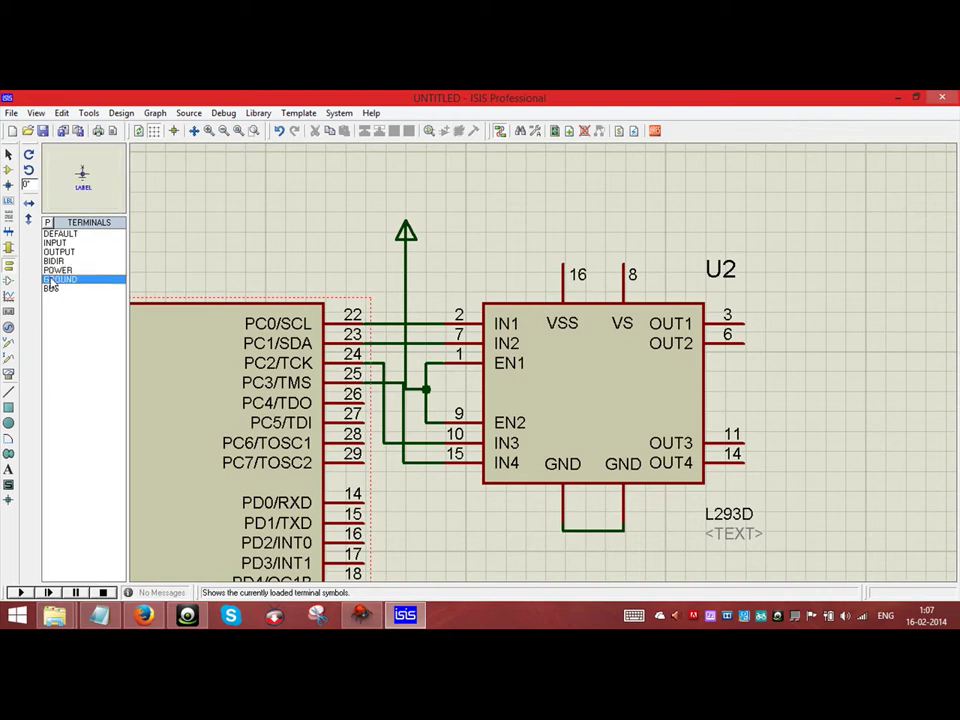
click(593, 550)
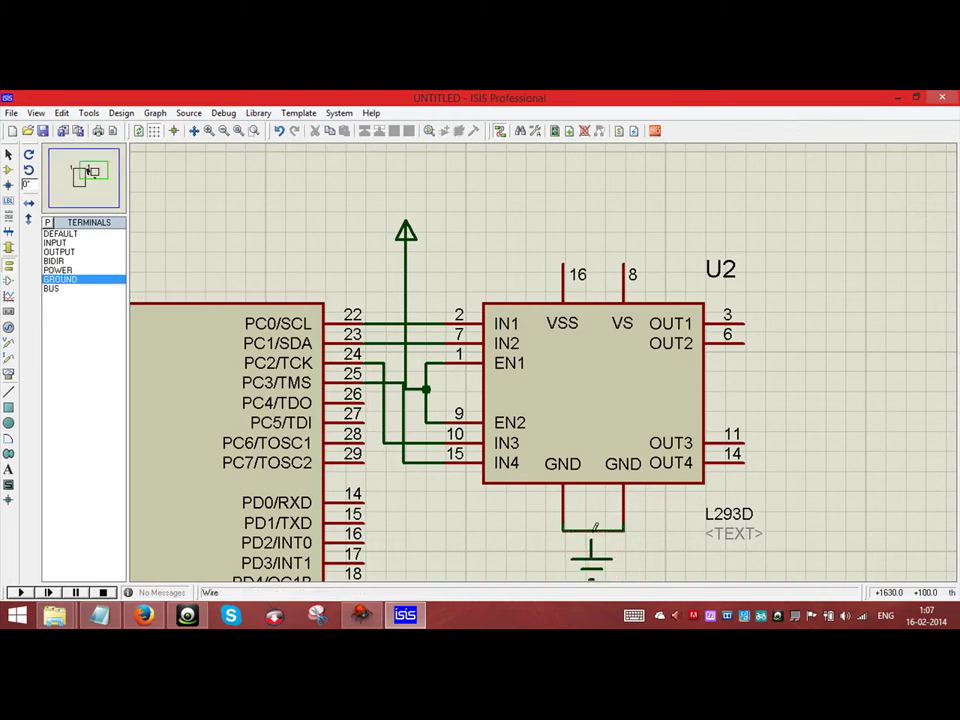
scroll(440, 388, down, 1)
scroll(440, 388, down, 1)
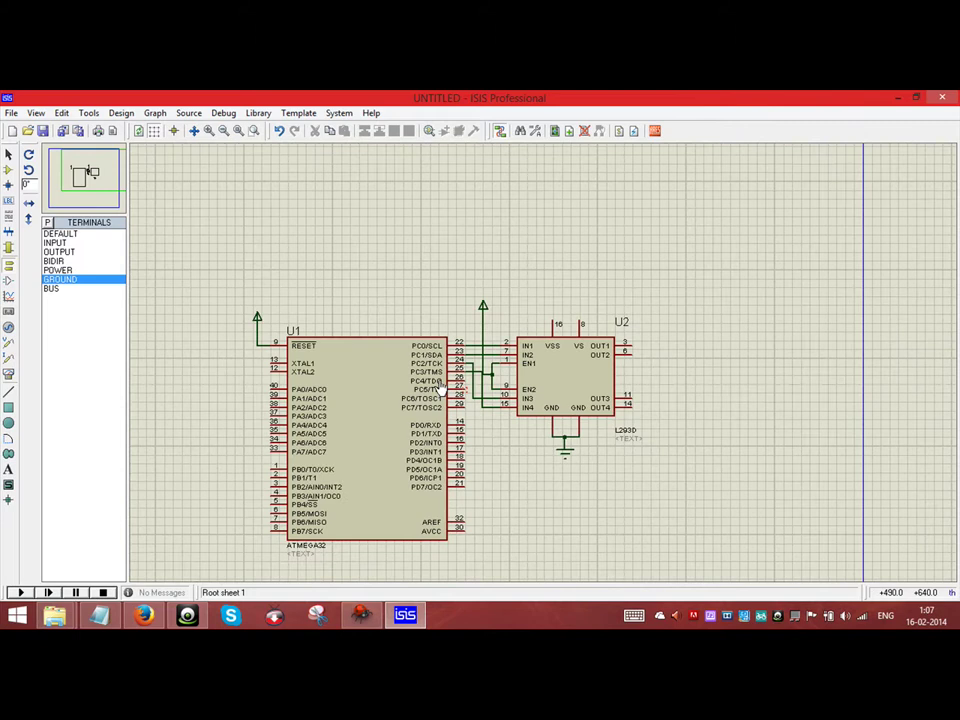
Place a power terminal above the L293D for VSS pin 16
click(77, 270)
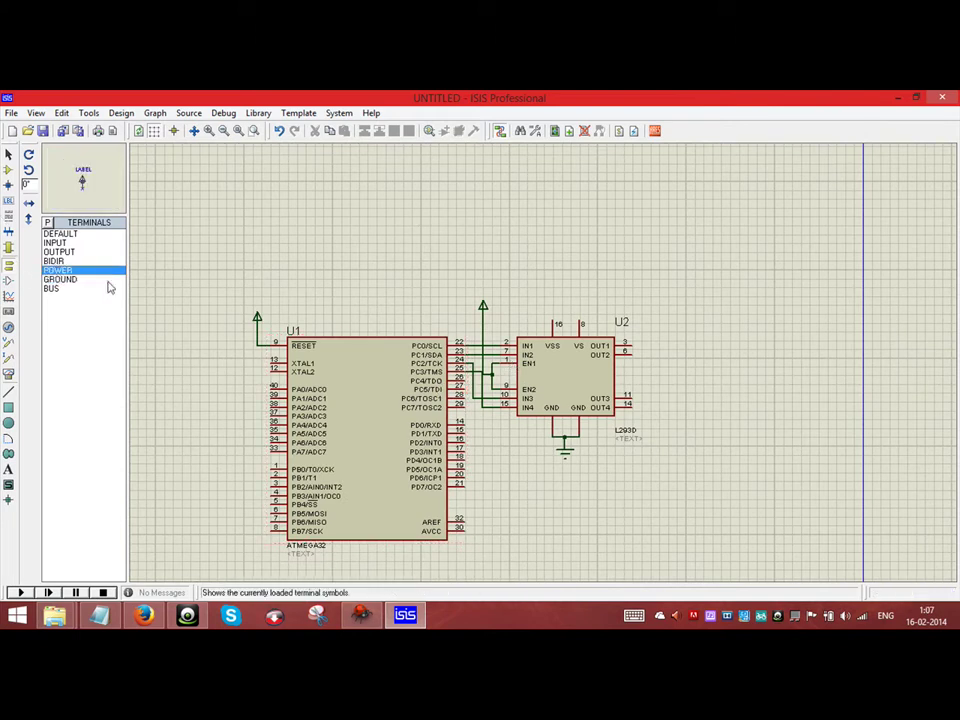
click(551, 289)
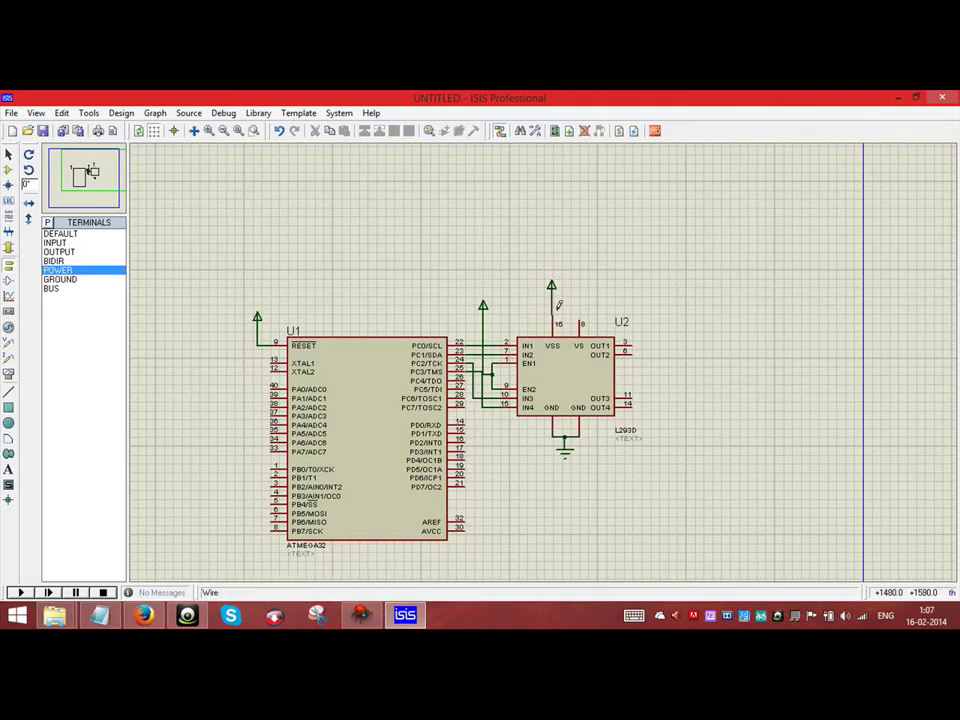
scroll(572, 296, up, 1)
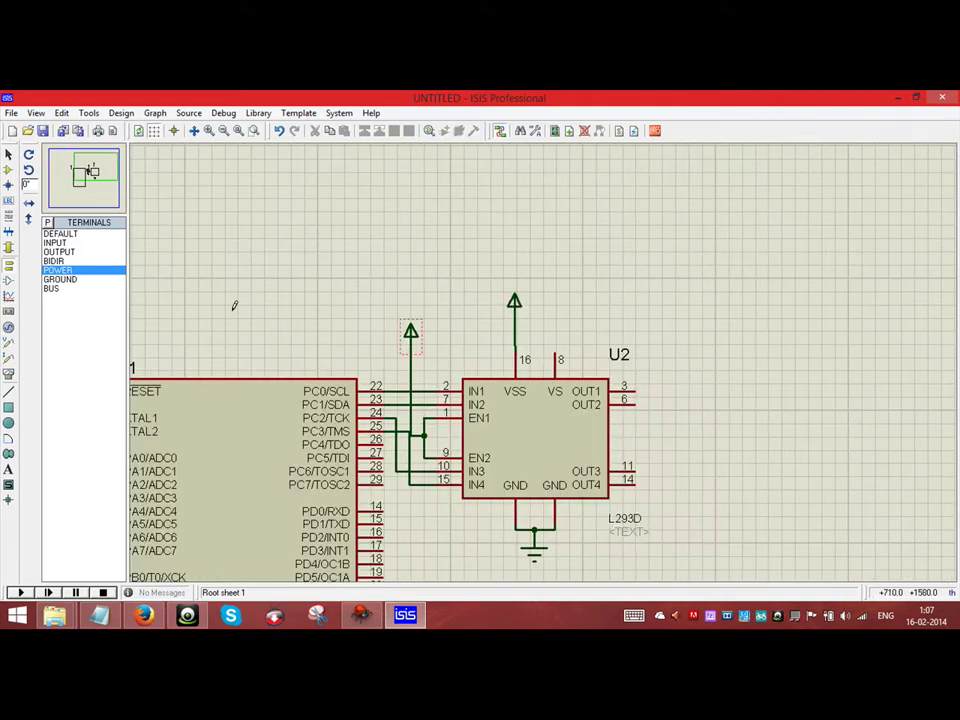
Add a DC generator wired to pin 8 and set its voltage to 12 V
click(9, 327)
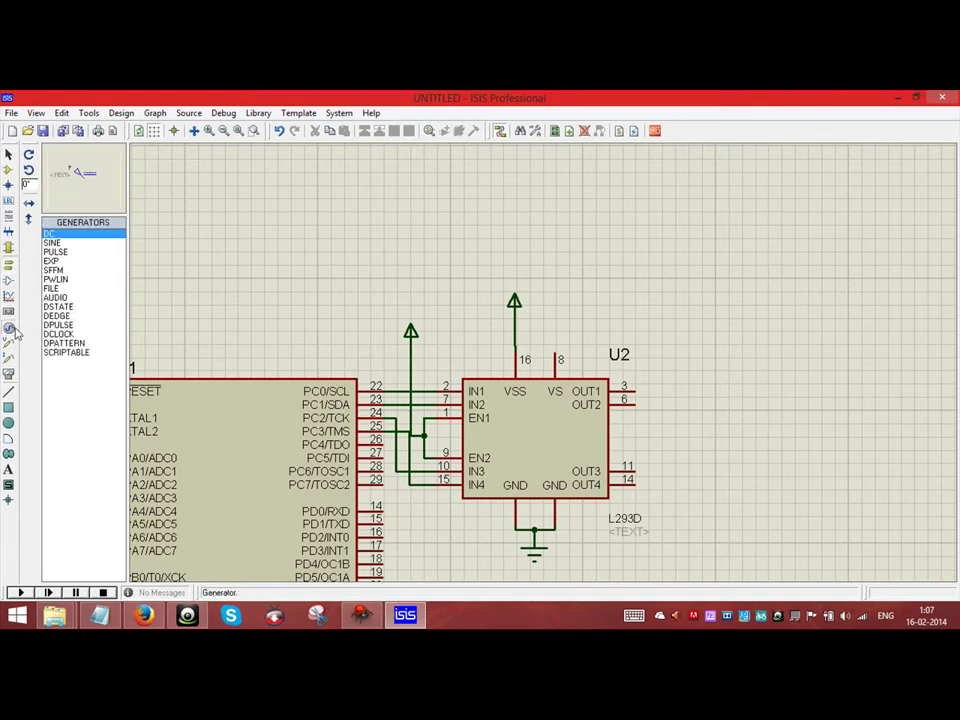
click(561, 257)
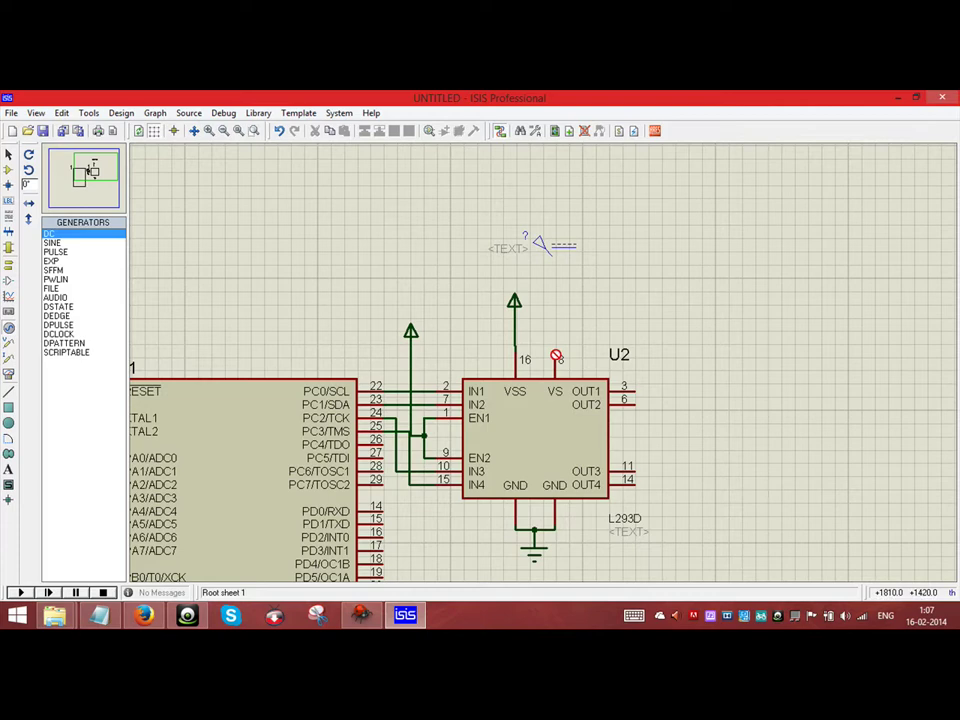
click(556, 357)
click(553, 252)
double_click(555, 250)
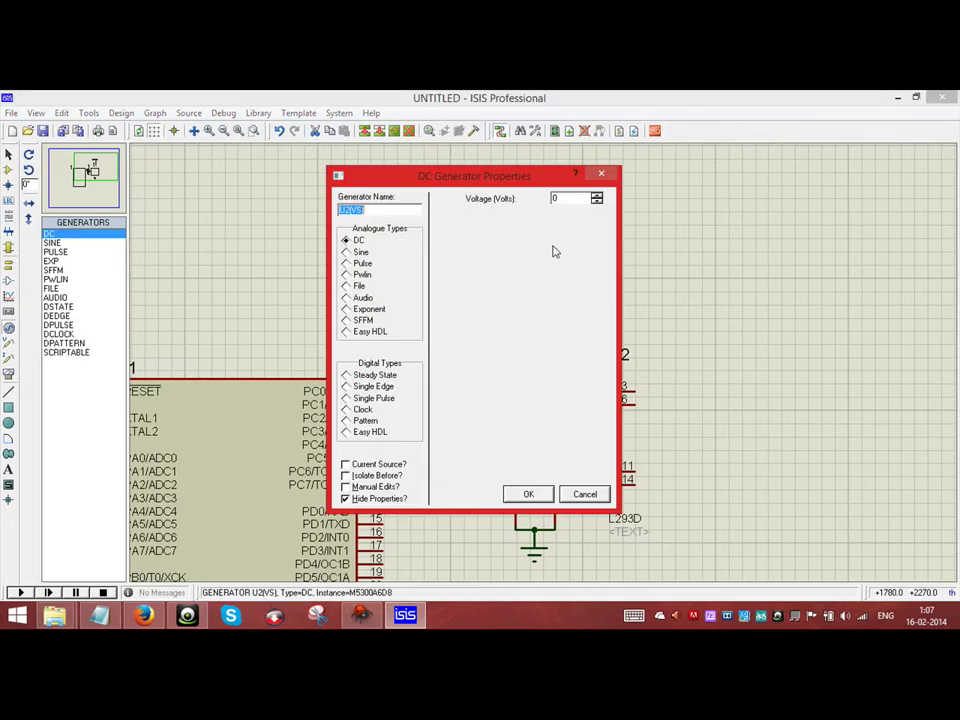
double_click(548, 200)
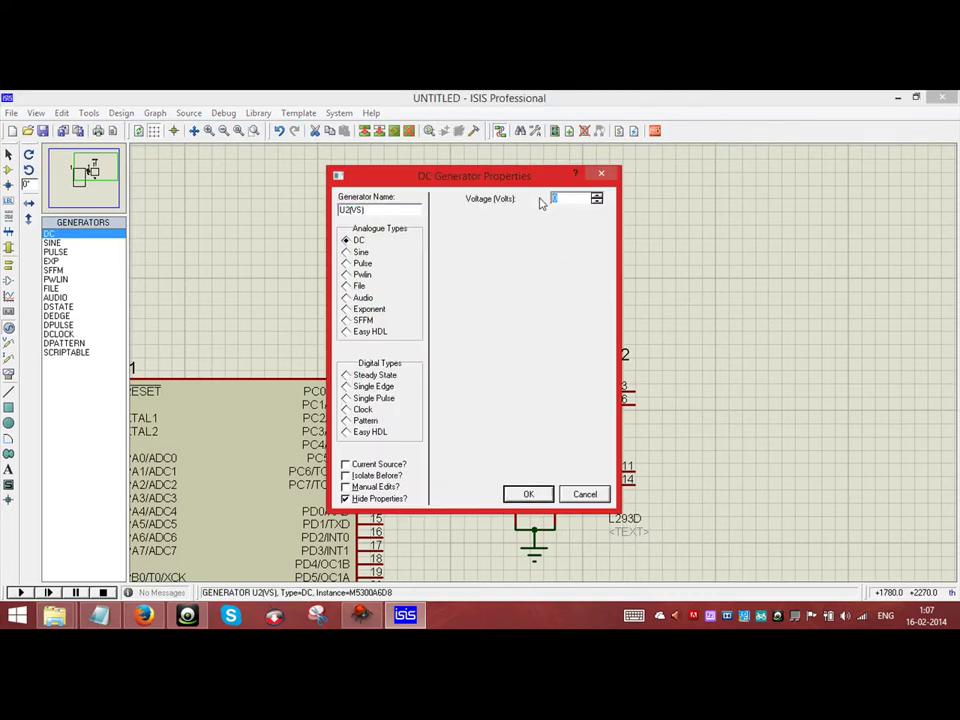
text(12)
click(528, 494)
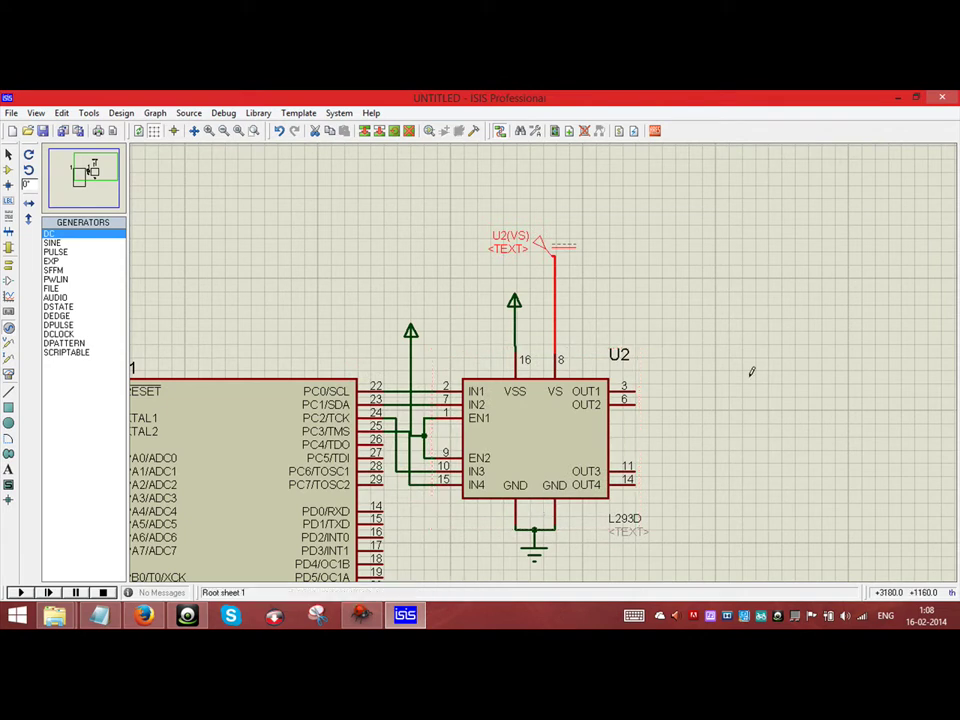
click(752, 371)
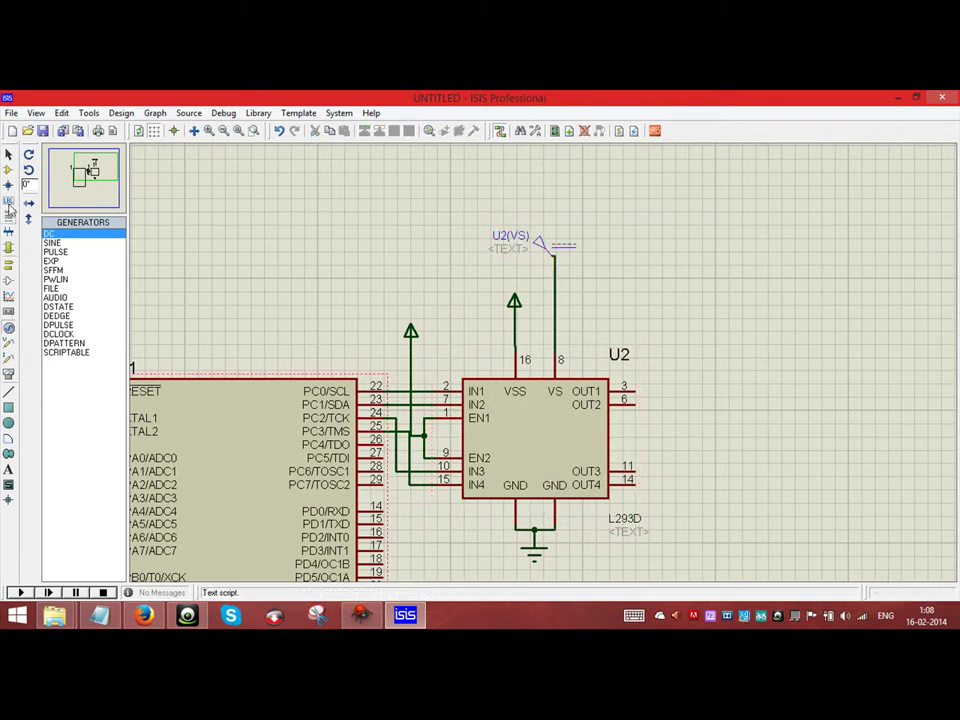
Place the bipolar stepper motor to the right of the L293D
click(8, 170)
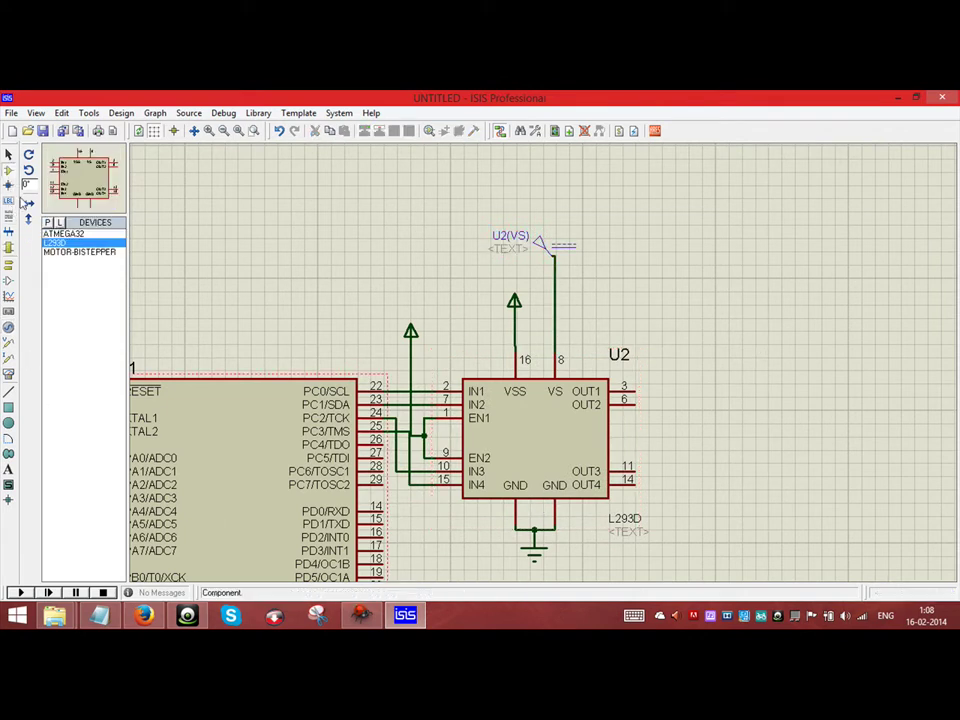
click(60, 252)
click(750, 395)
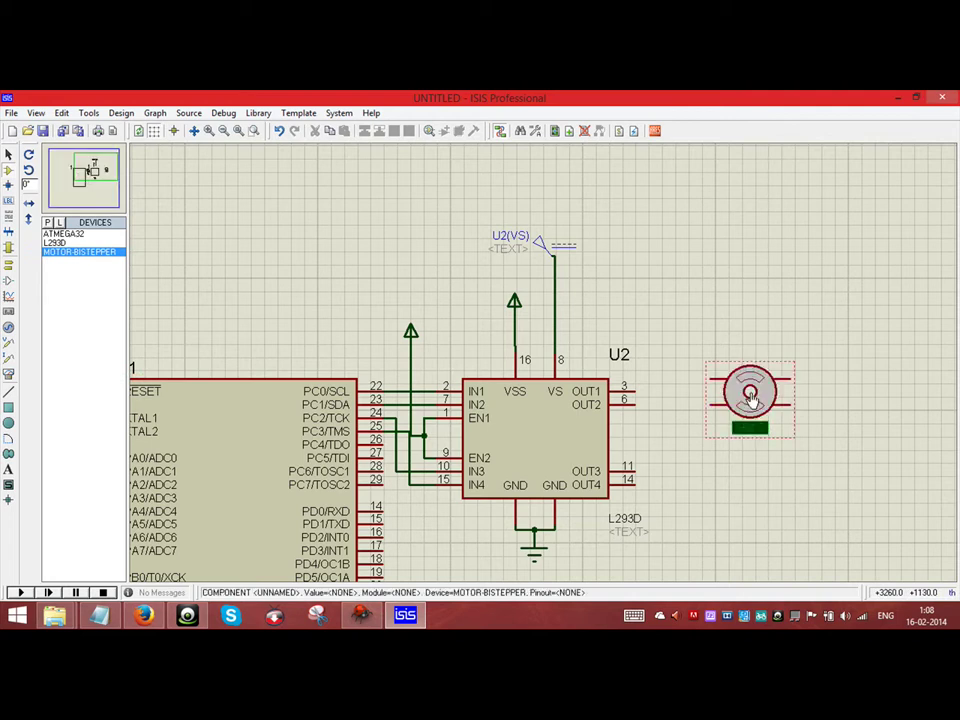
Wire OUT1, OUT2, OUT3 and OUT4 (pins 3, 6, 11, 14) to the motor terminals
click(634, 387)
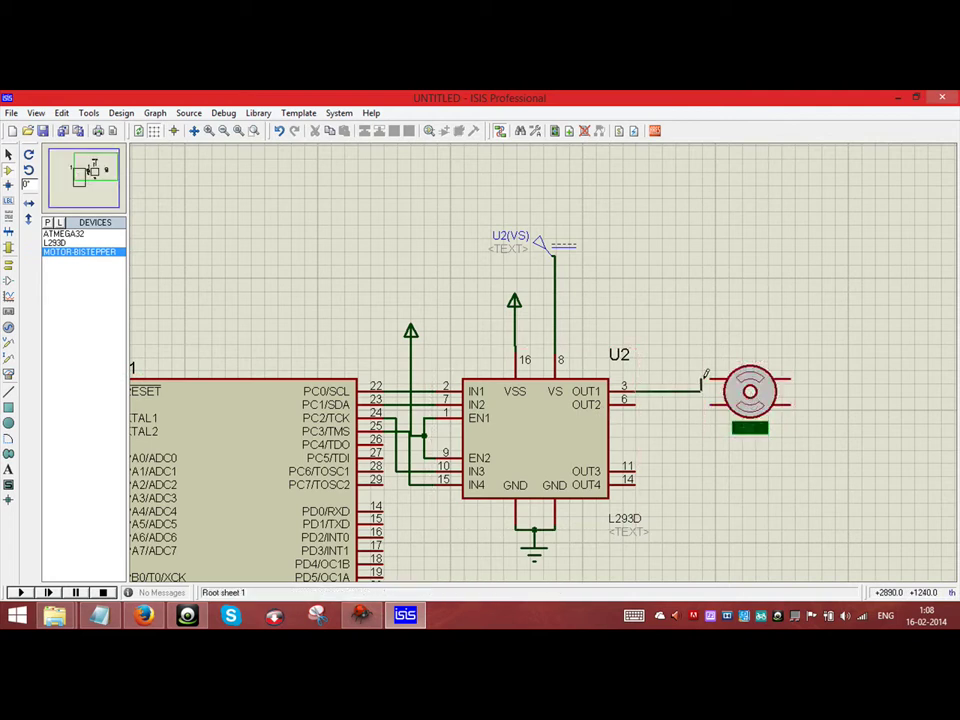
click(712, 378)
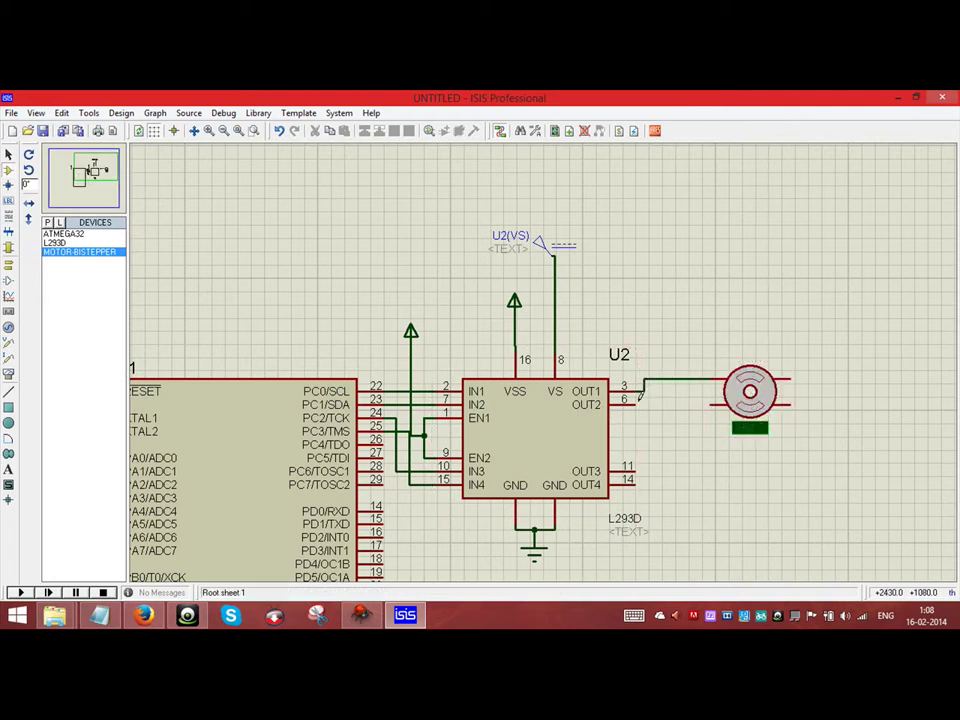
click(702, 404)
click(636, 400)
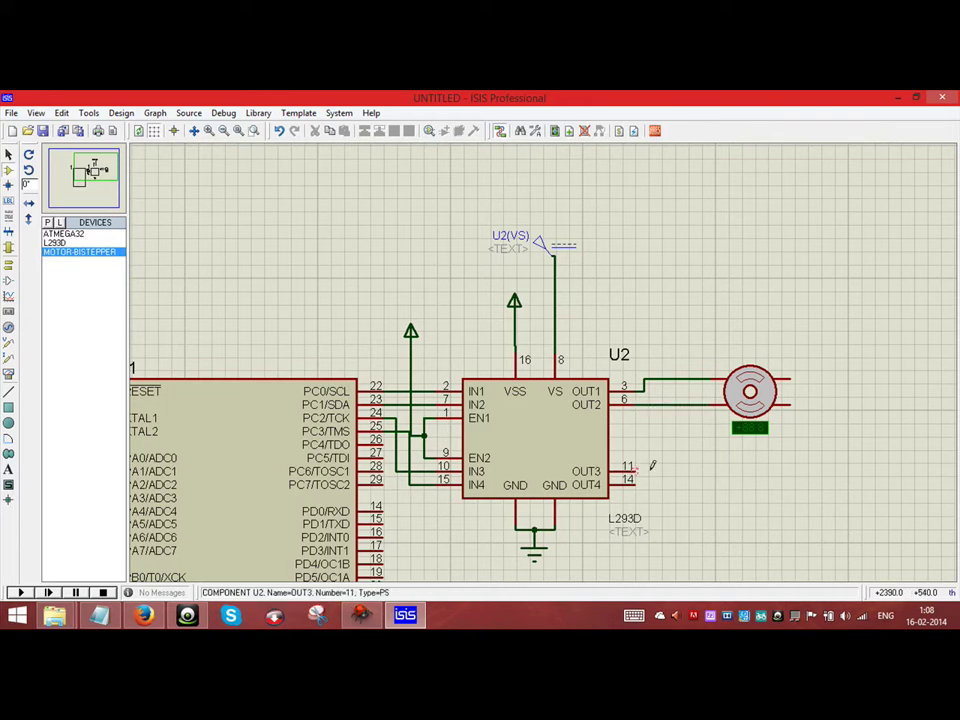
click(786, 403)
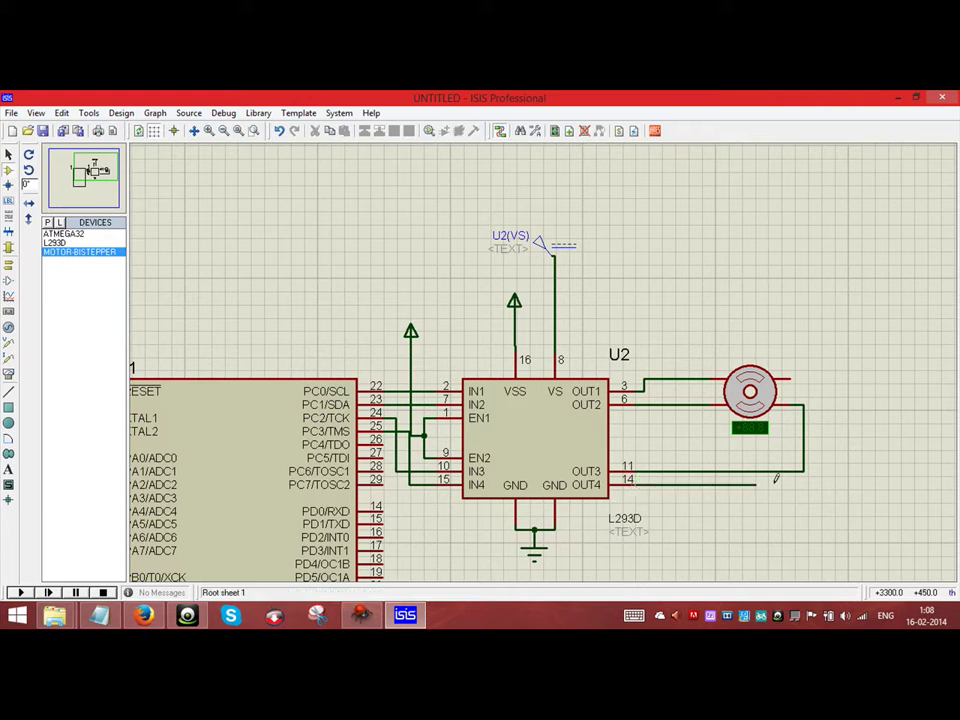
click(796, 376)
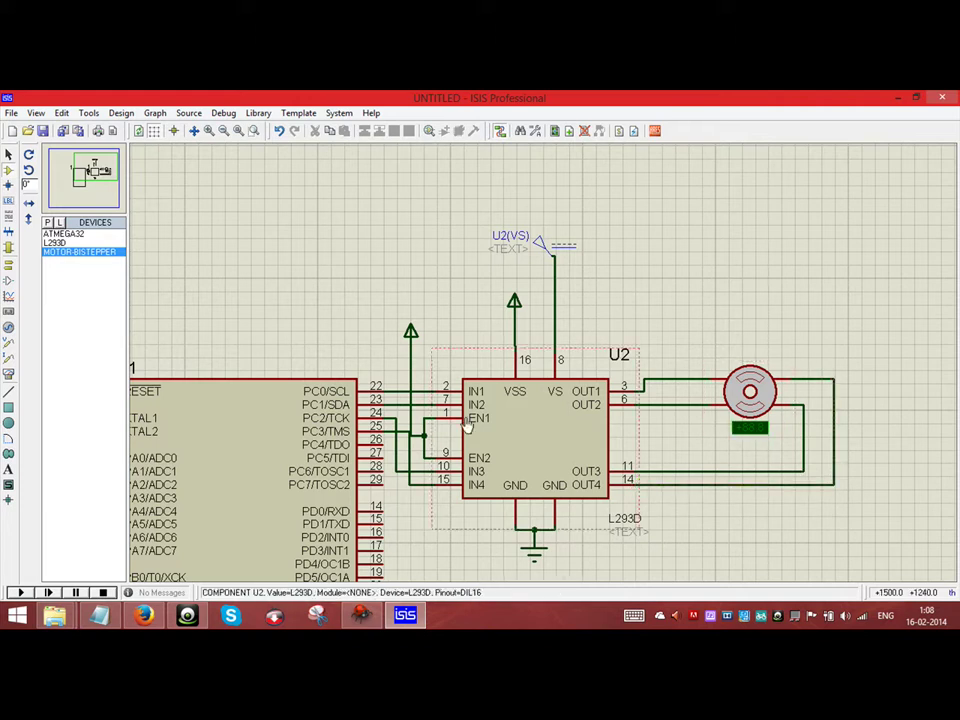
Zoom in on the ATMEGA32 and L293D circuit area
scroll(427, 470, down, 1)
scroll(433, 500, down, 1)
scroll(433, 521, up, 1)
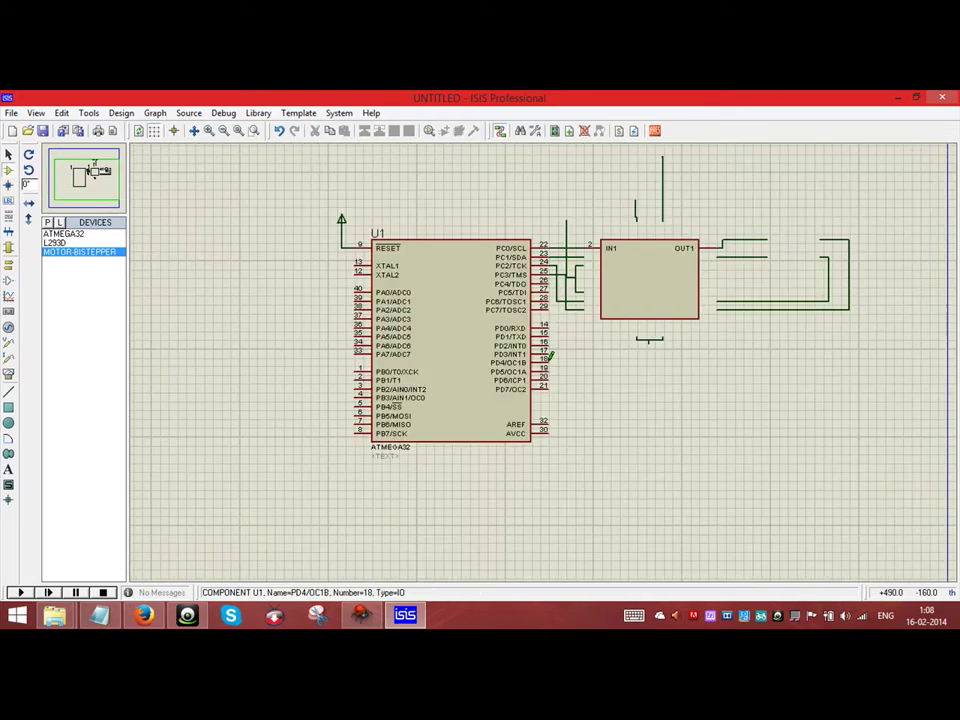
scroll(544, 371, up, 1)
scroll(544, 360, down, 1)
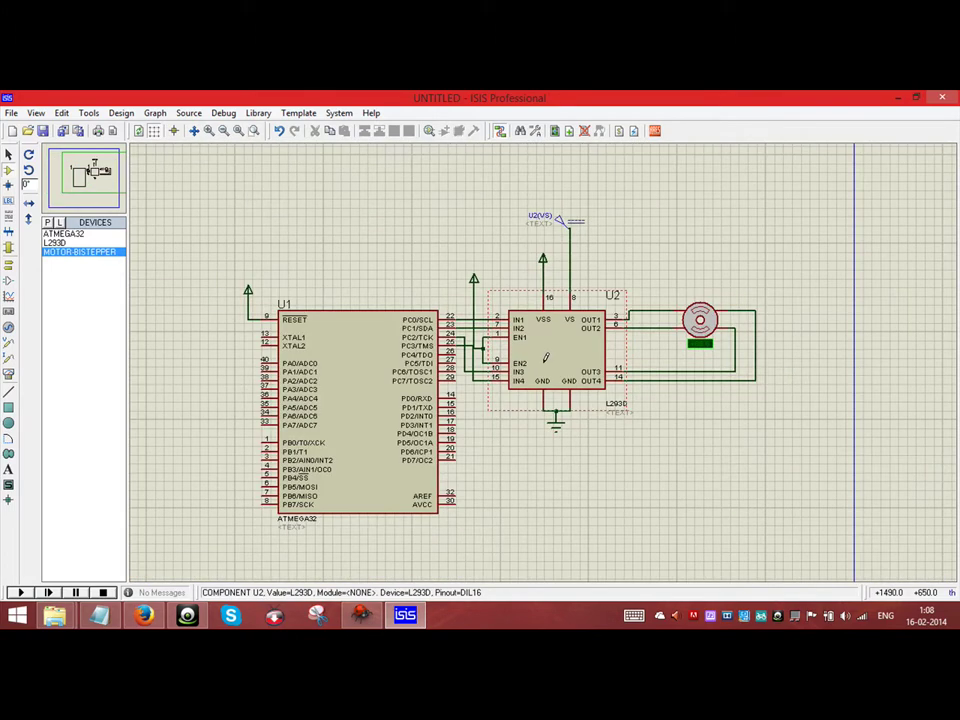
click(253, 131)
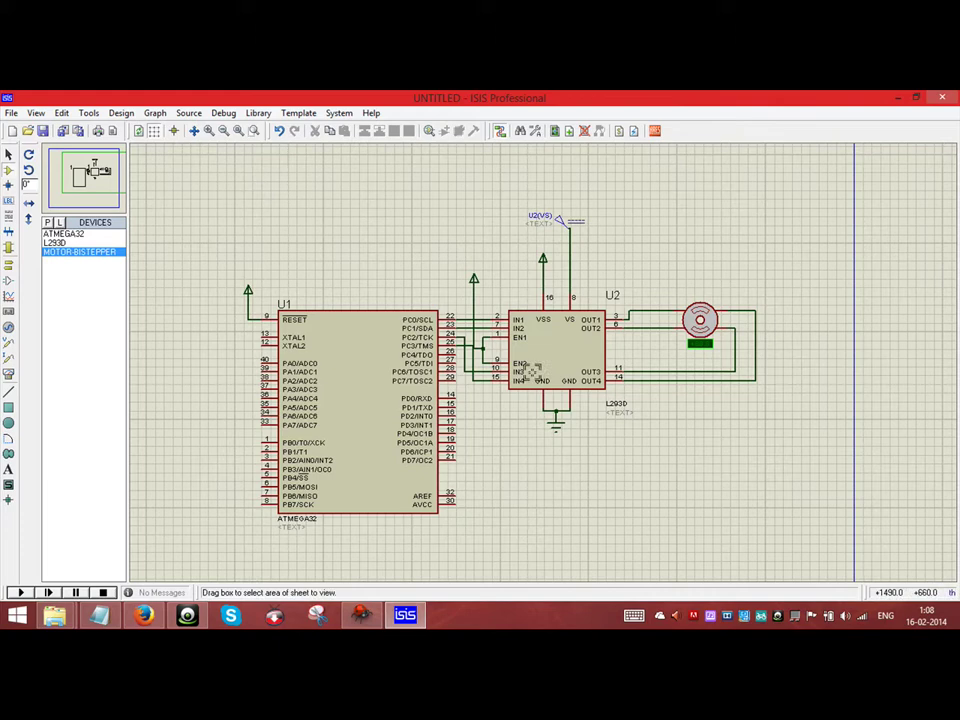
drag(222, 194, 789, 538)
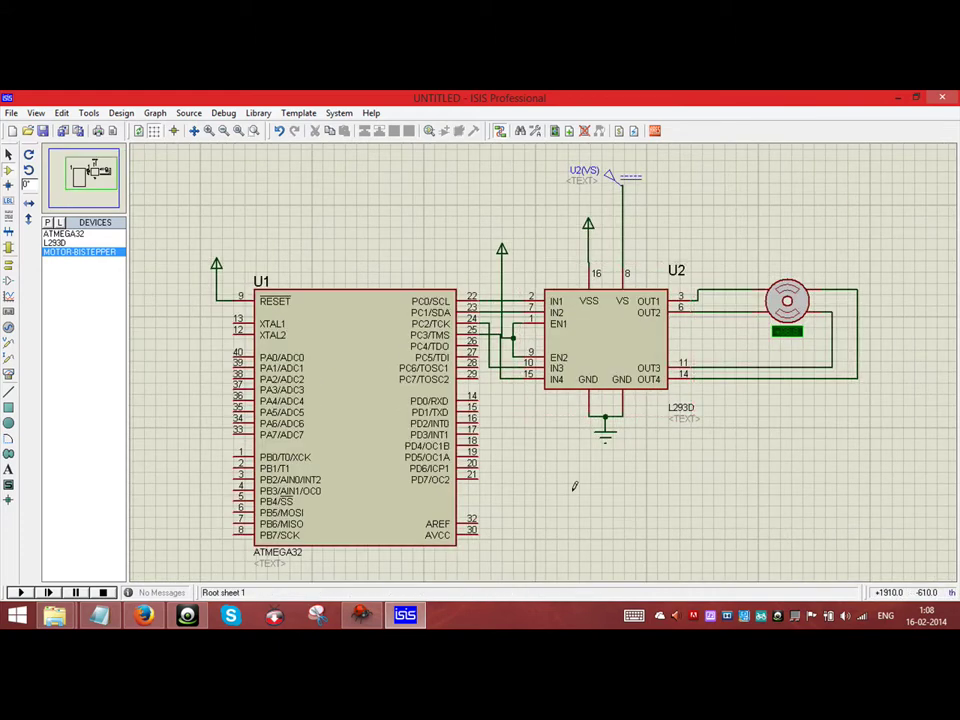
Set the ATMEGA32 CKSEL fuse to (0100) Int.RC 8MHz
click(321, 292)
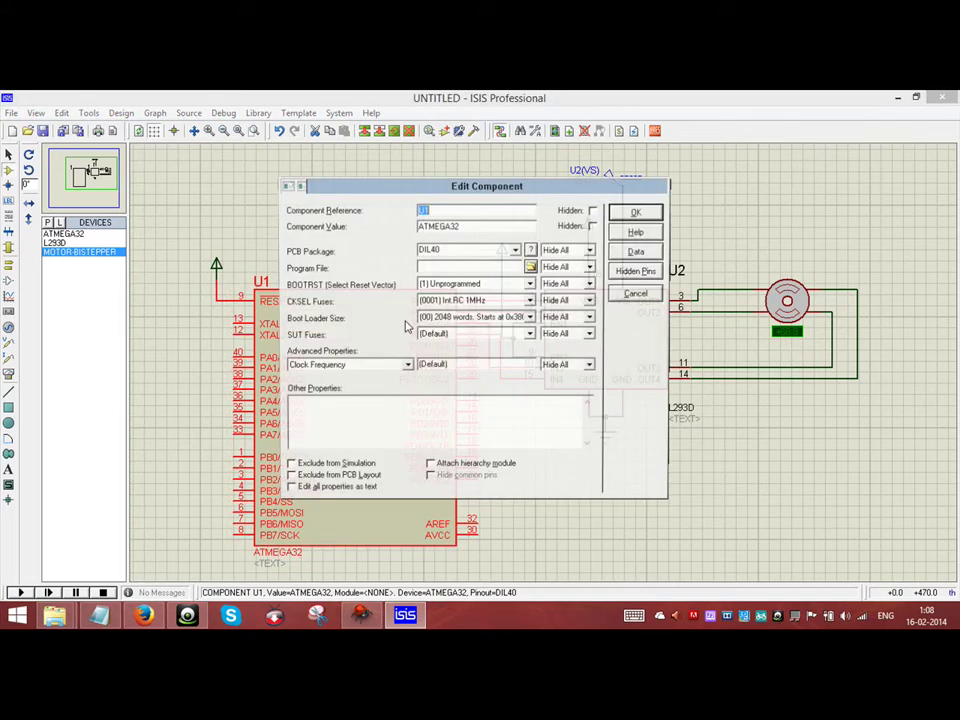
click(490, 300)
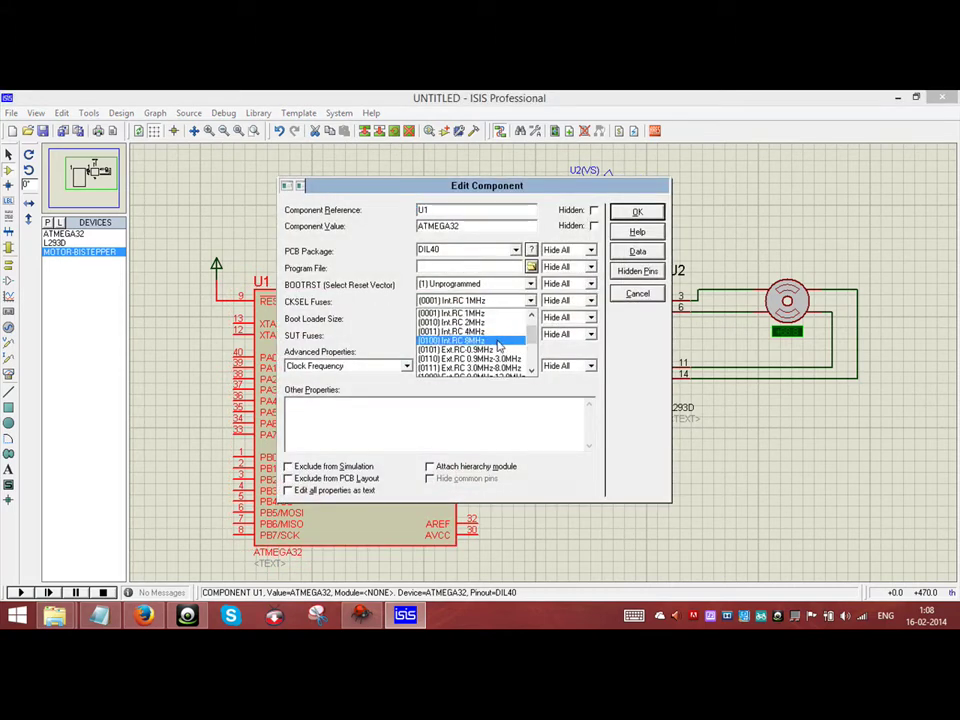
click(470, 350)
Set the ATMEGA32 program file to Sharad.hex from Atmel Studio 6.1's Sharad Debug folder
click(531, 267)
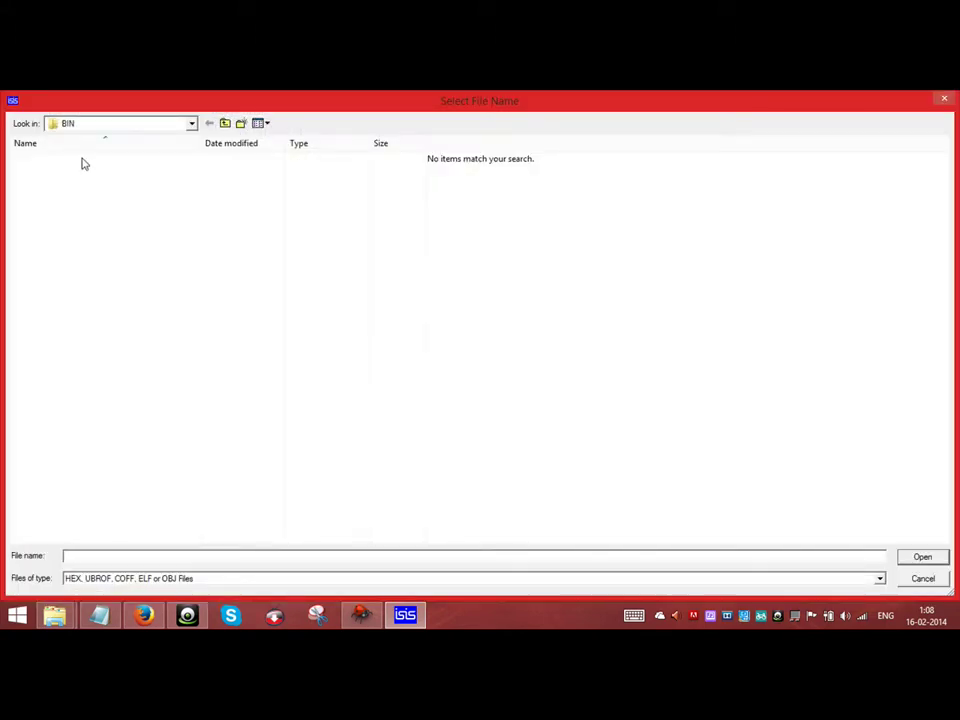
click(90, 125)
scroll(104, 177, up, 1)
scroll(105, 185, up, 1)
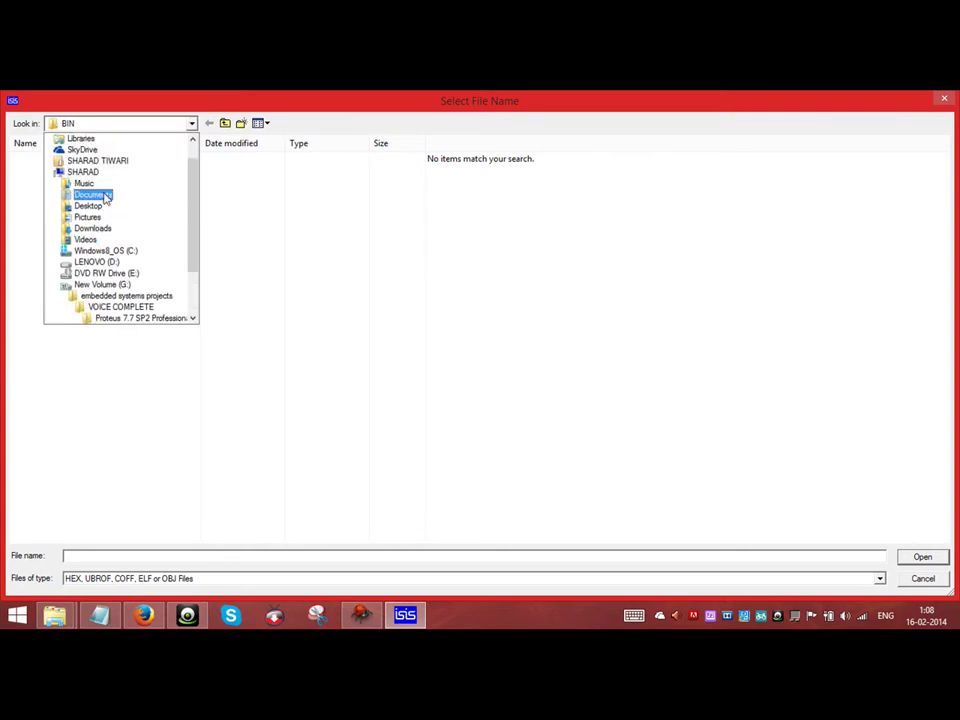
click(106, 194)
double_click(71, 176)
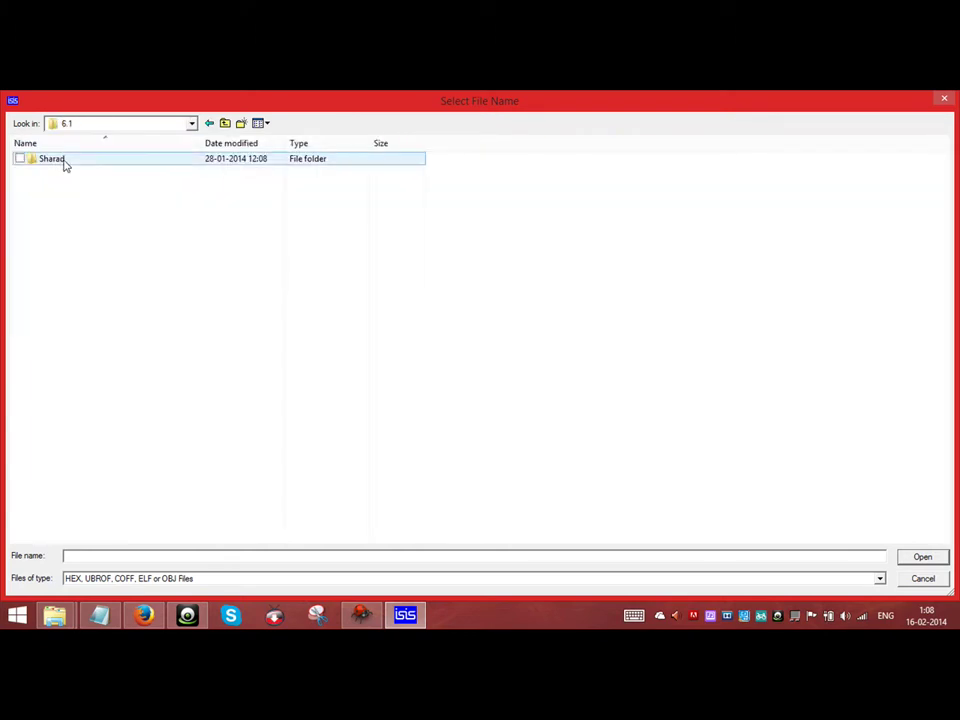
double_click(64, 165)
click(65, 165)
double_click(65, 160)
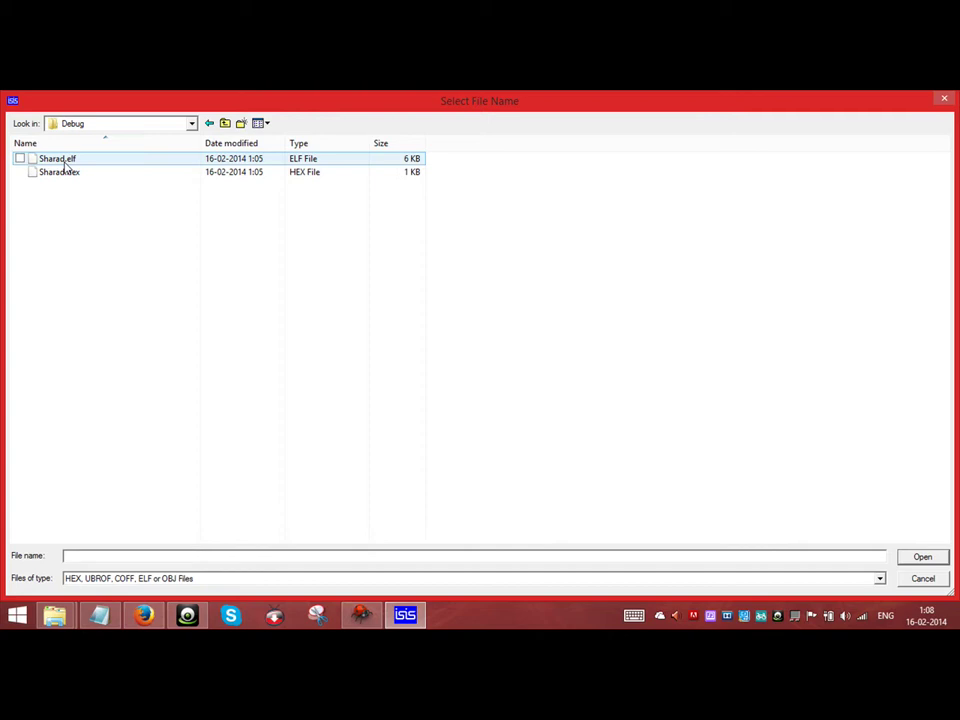
double_click(68, 172)
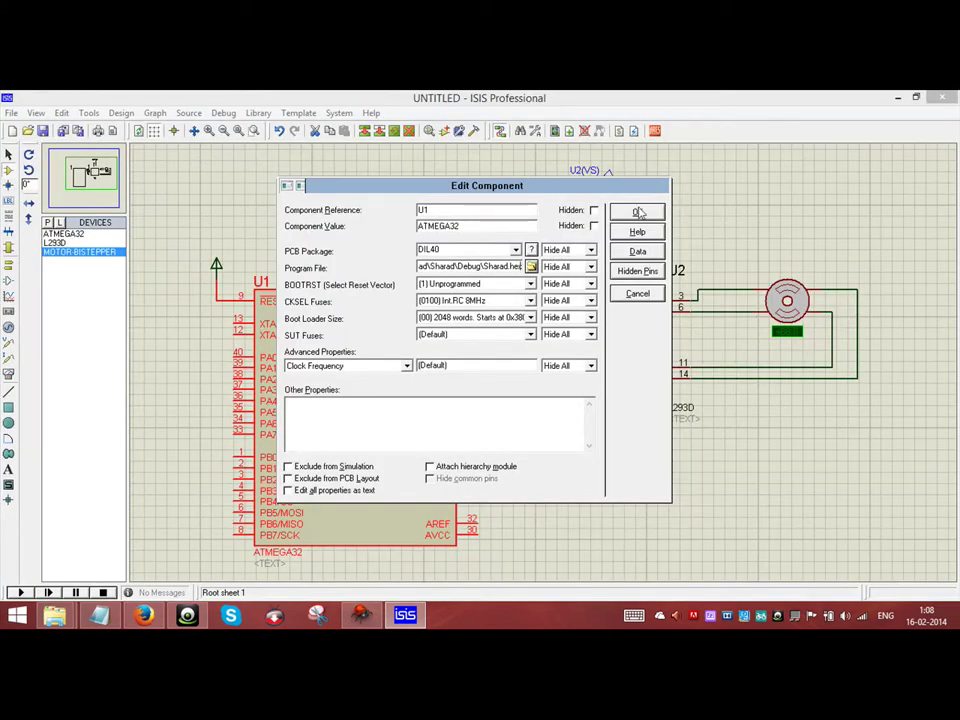
click(639, 212)
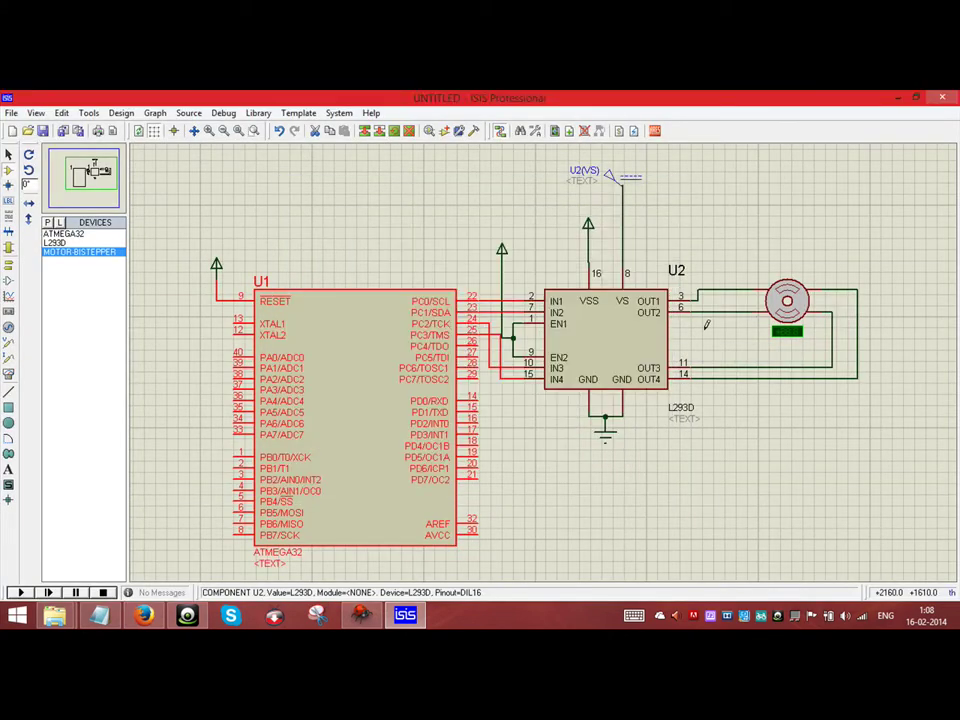
Rebuild the stepper solution in Atmel Studio
click(365, 615)
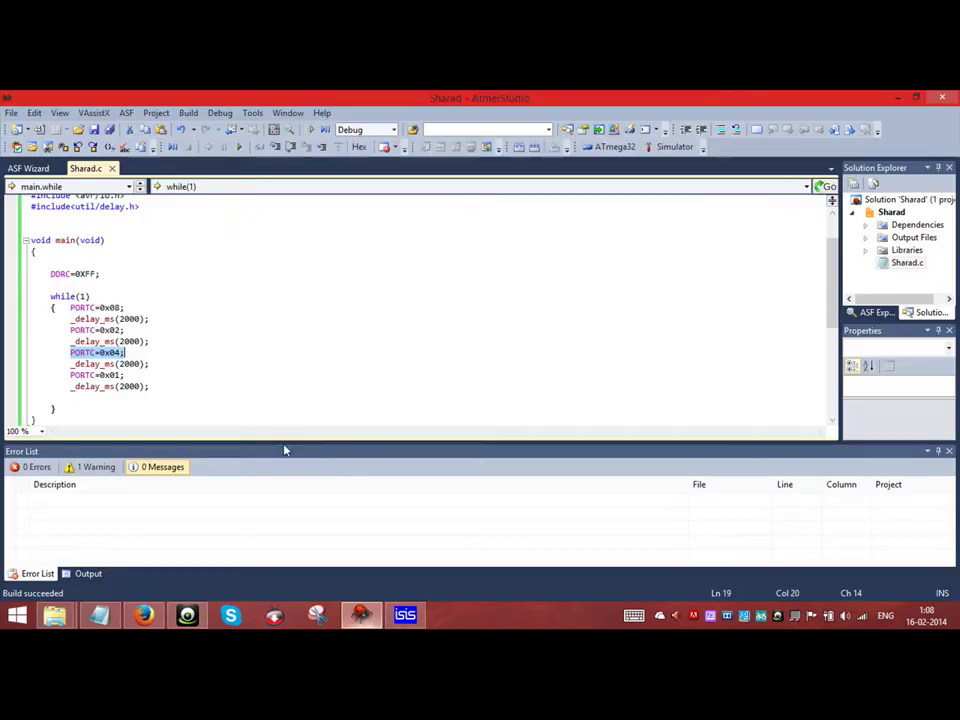
click(188, 112)
click(215, 129)
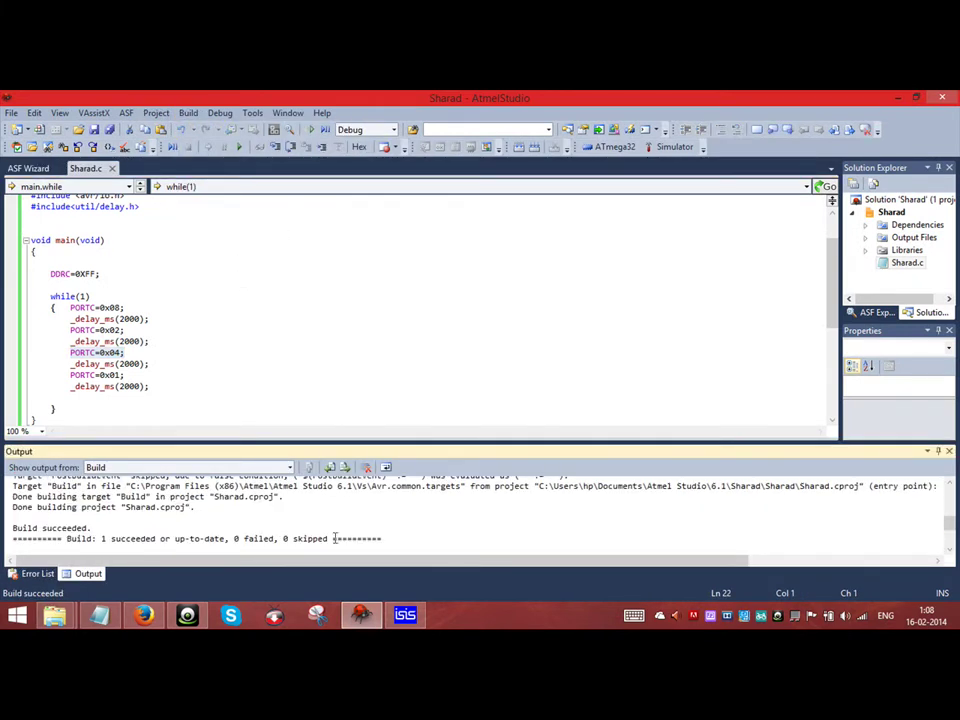
Run the simulation, watch the stepper motor advance +90° and +180°, then stop it
click(405, 615)
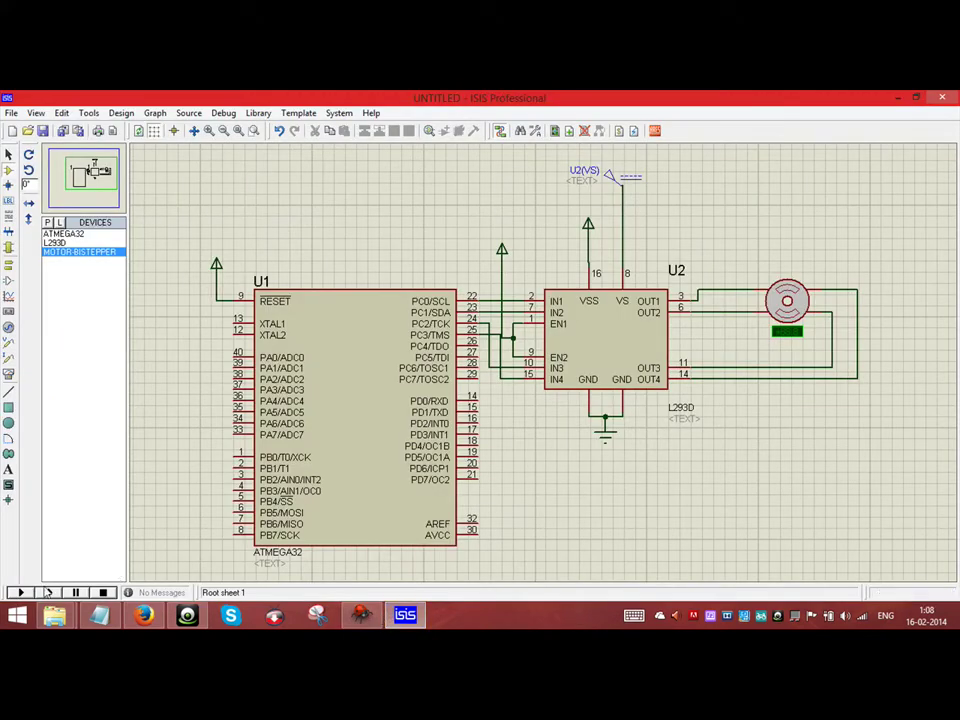
click(22, 594)
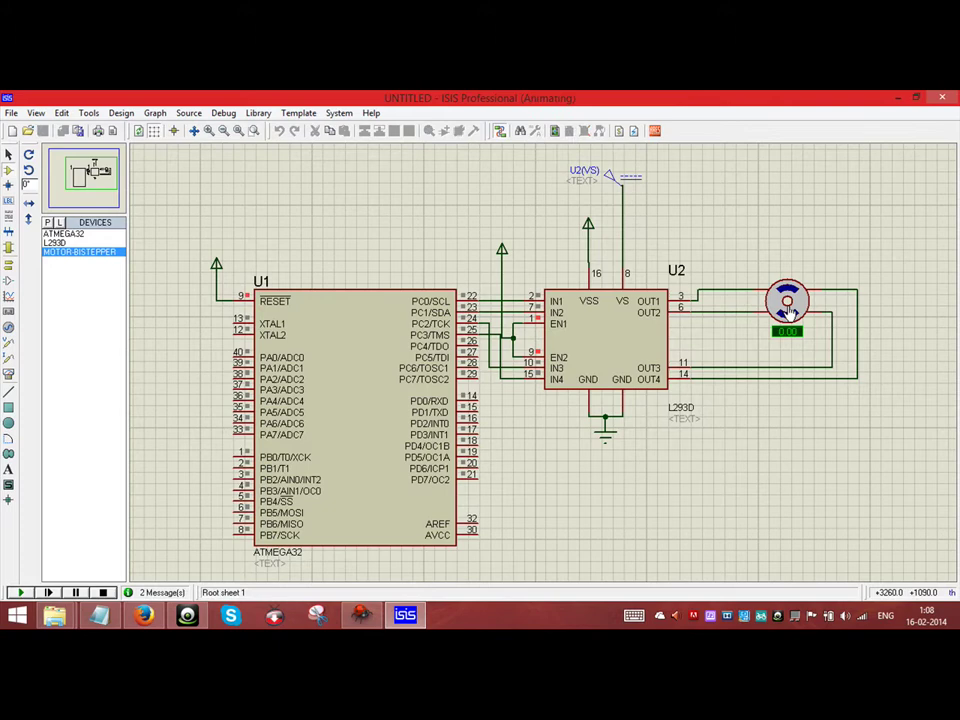
scroll(787, 305, up, 2)
scroll(544, 368, up, 1)
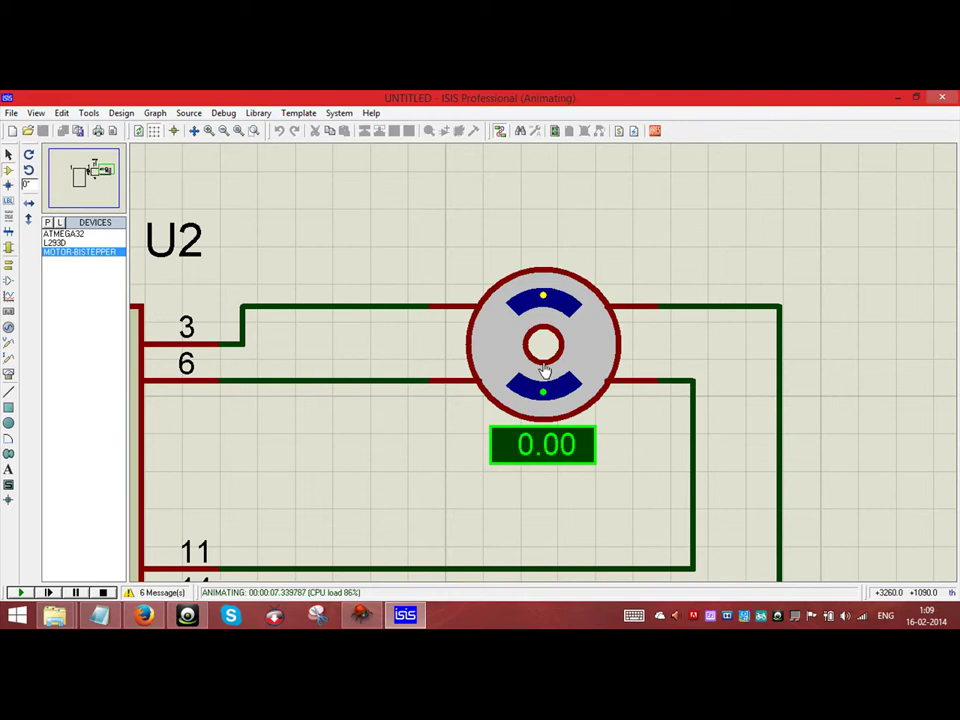
scroll(543, 372, down, 1)
scroll(542, 362, down, 1)
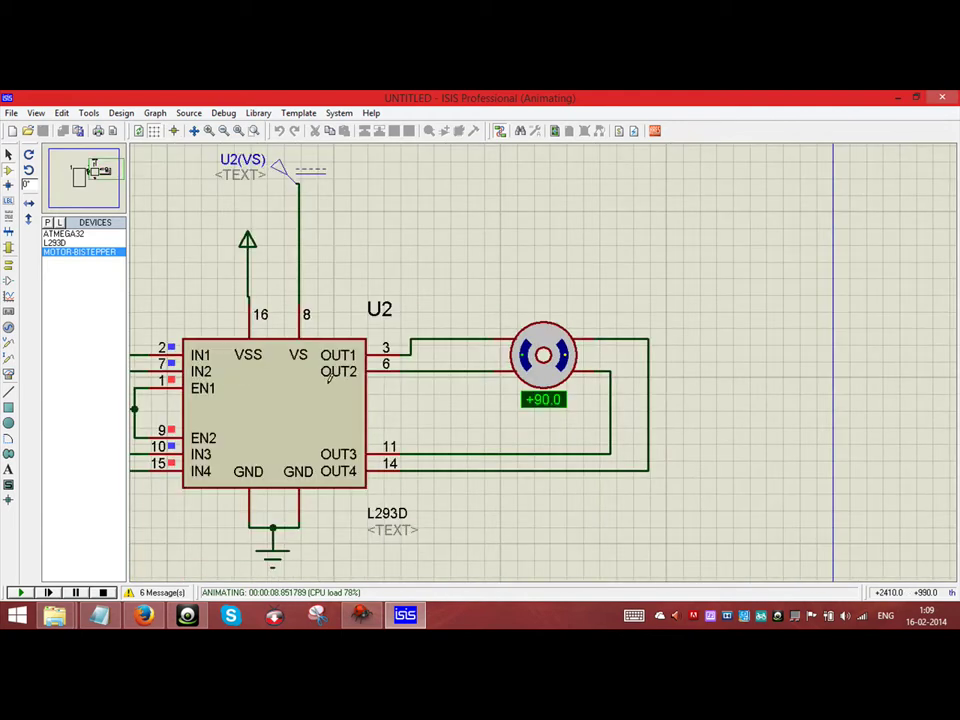
scroll(543, 365, down, 1)
scroll(298, 385, down, 1)
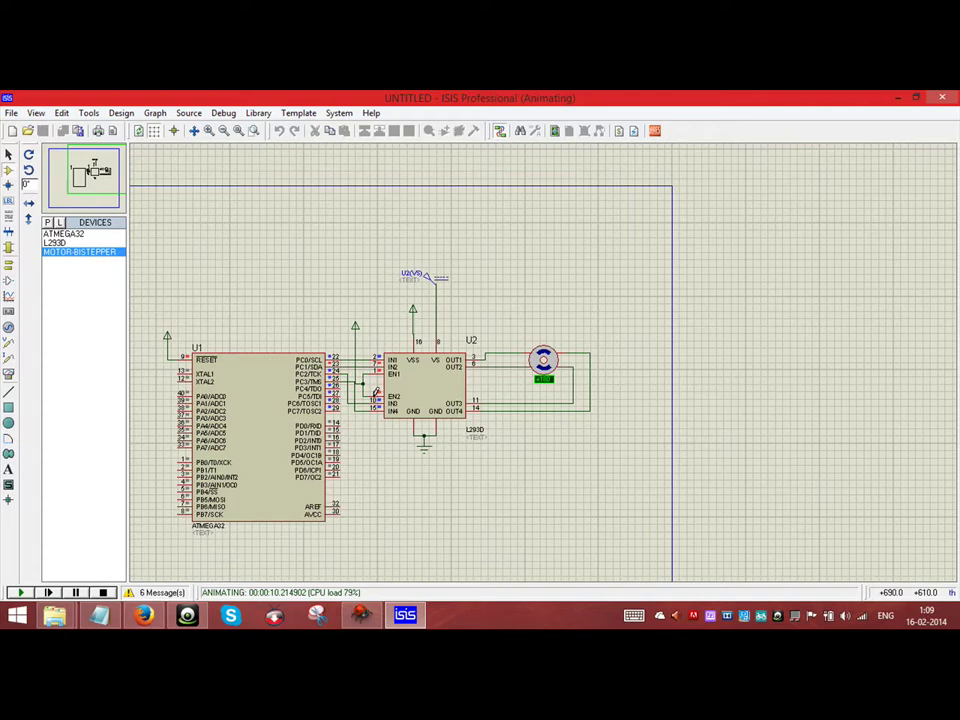
scroll(371, 396, up, 1)
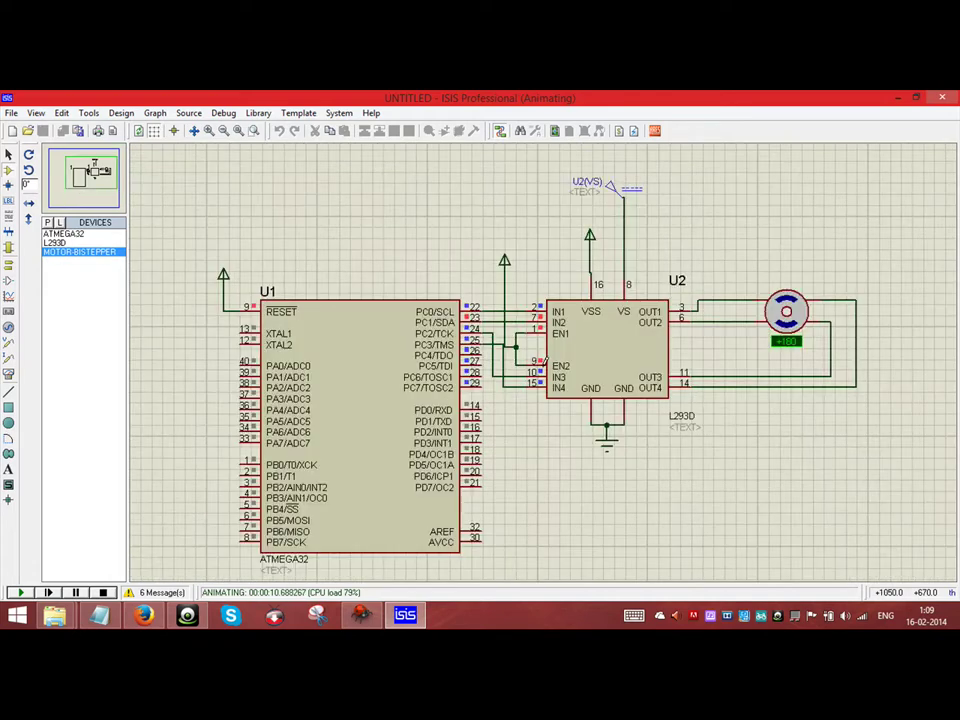
click(103, 593)
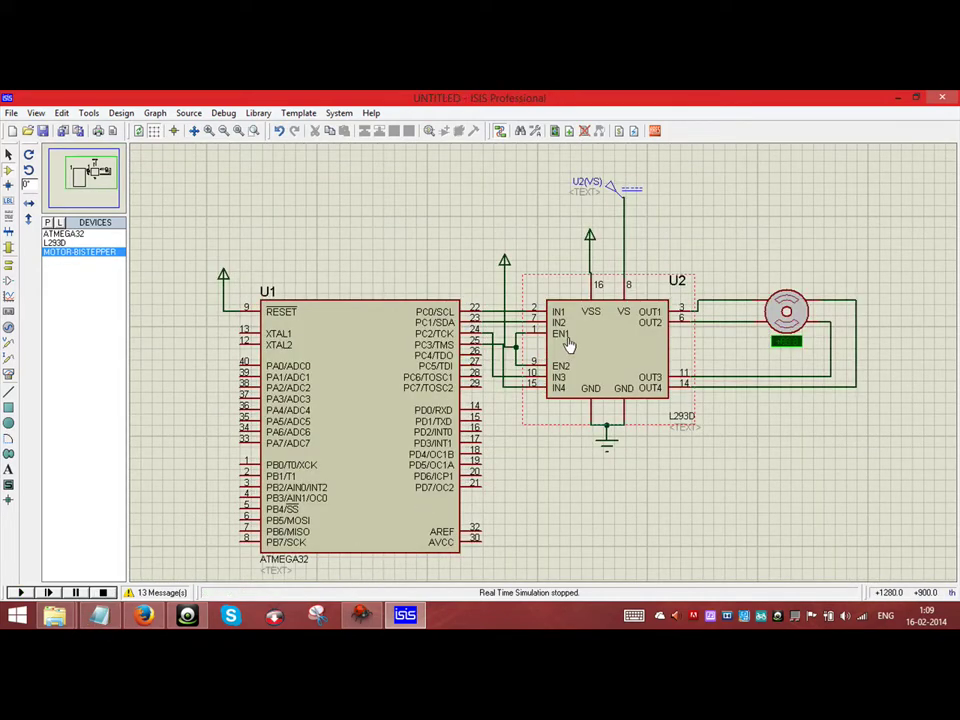